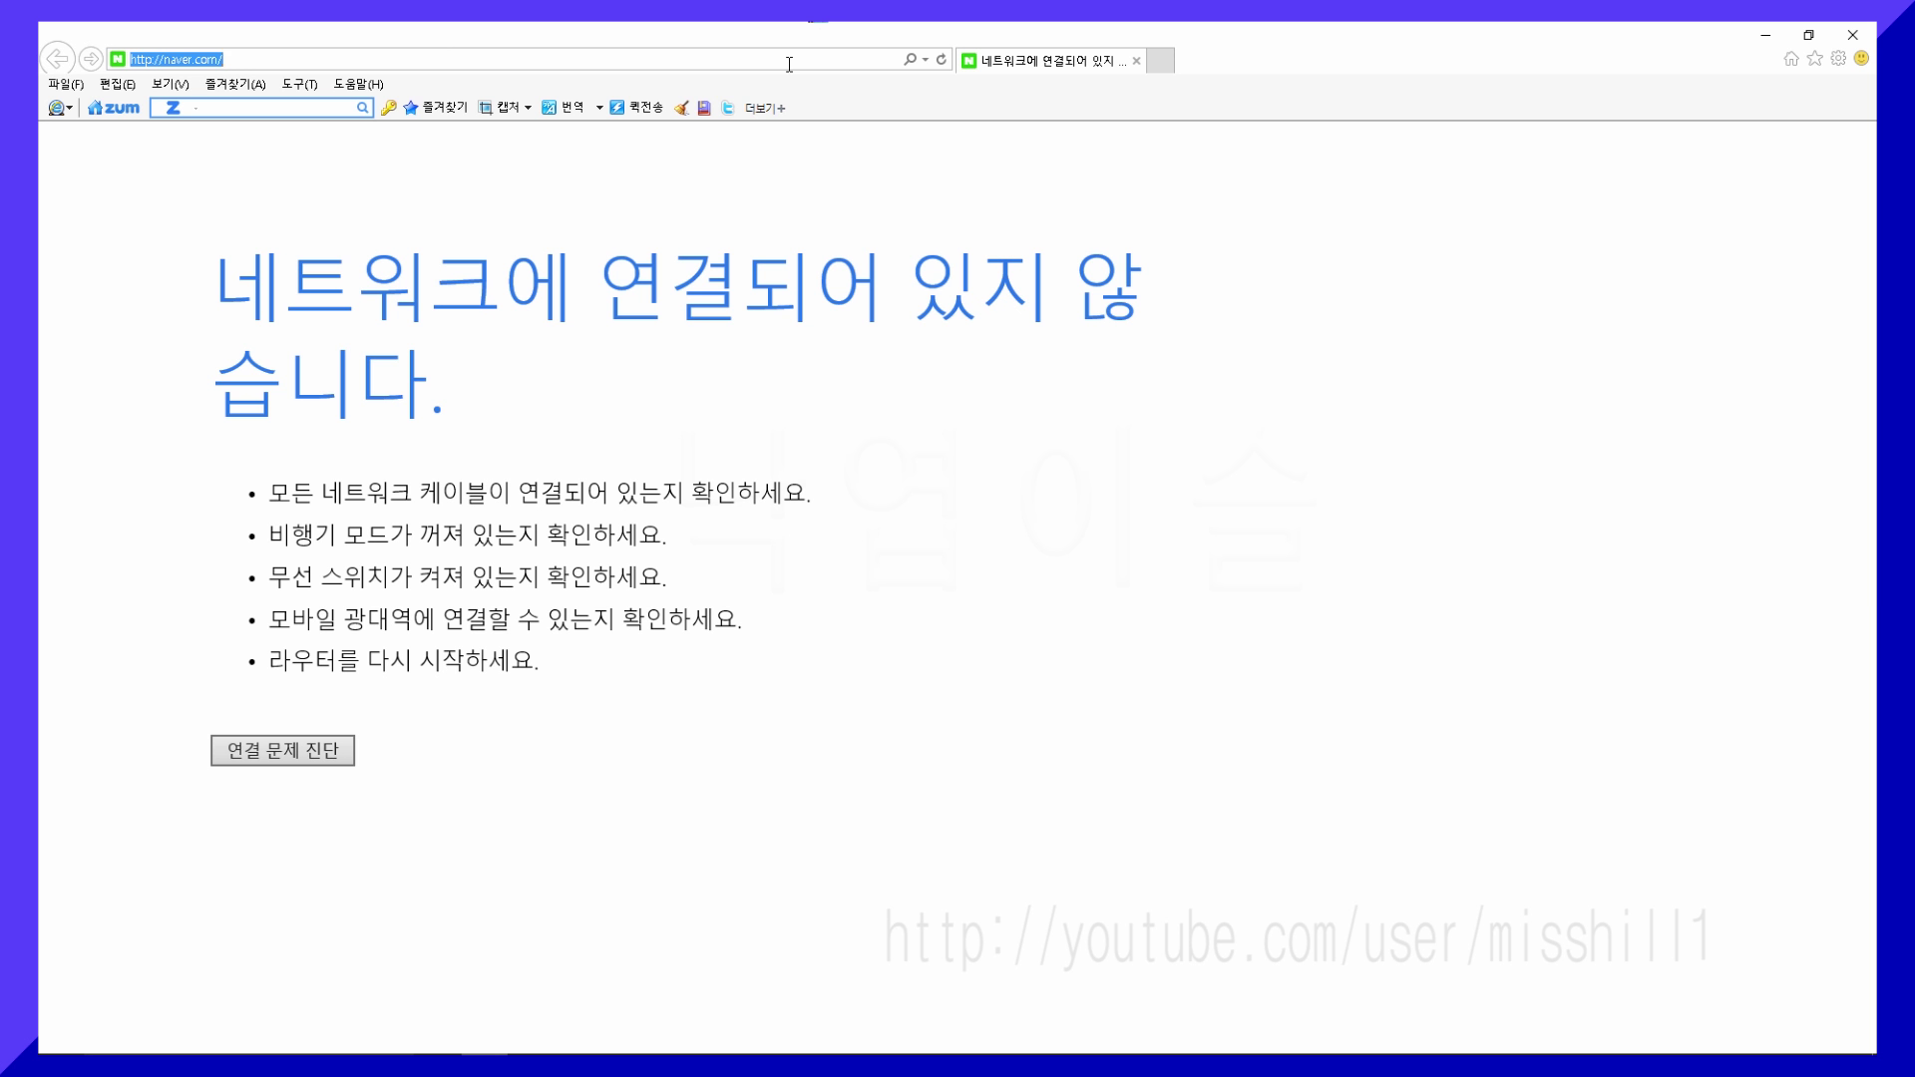
- Load the router address 192.168.0.1 and refresh until the ipTIME login page shows
text(192)
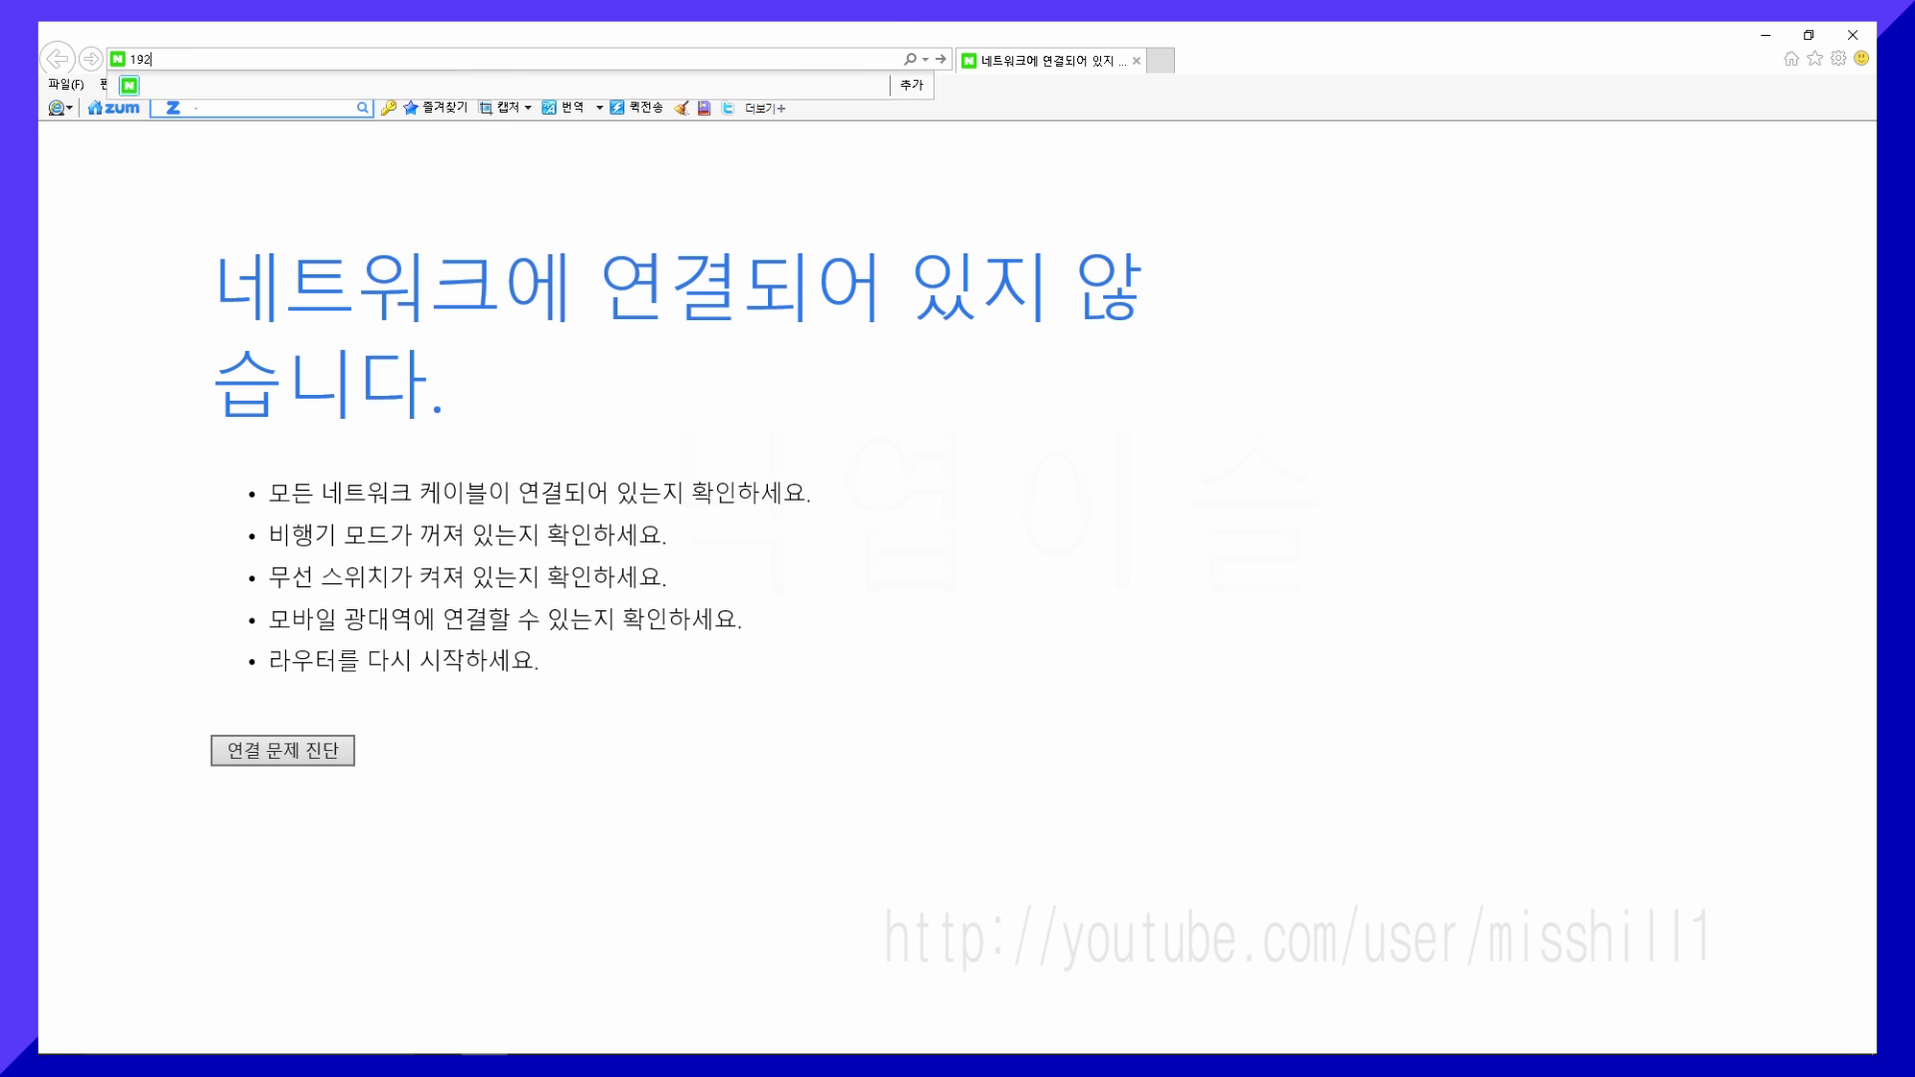
text(.168.0.1)
key(Return)
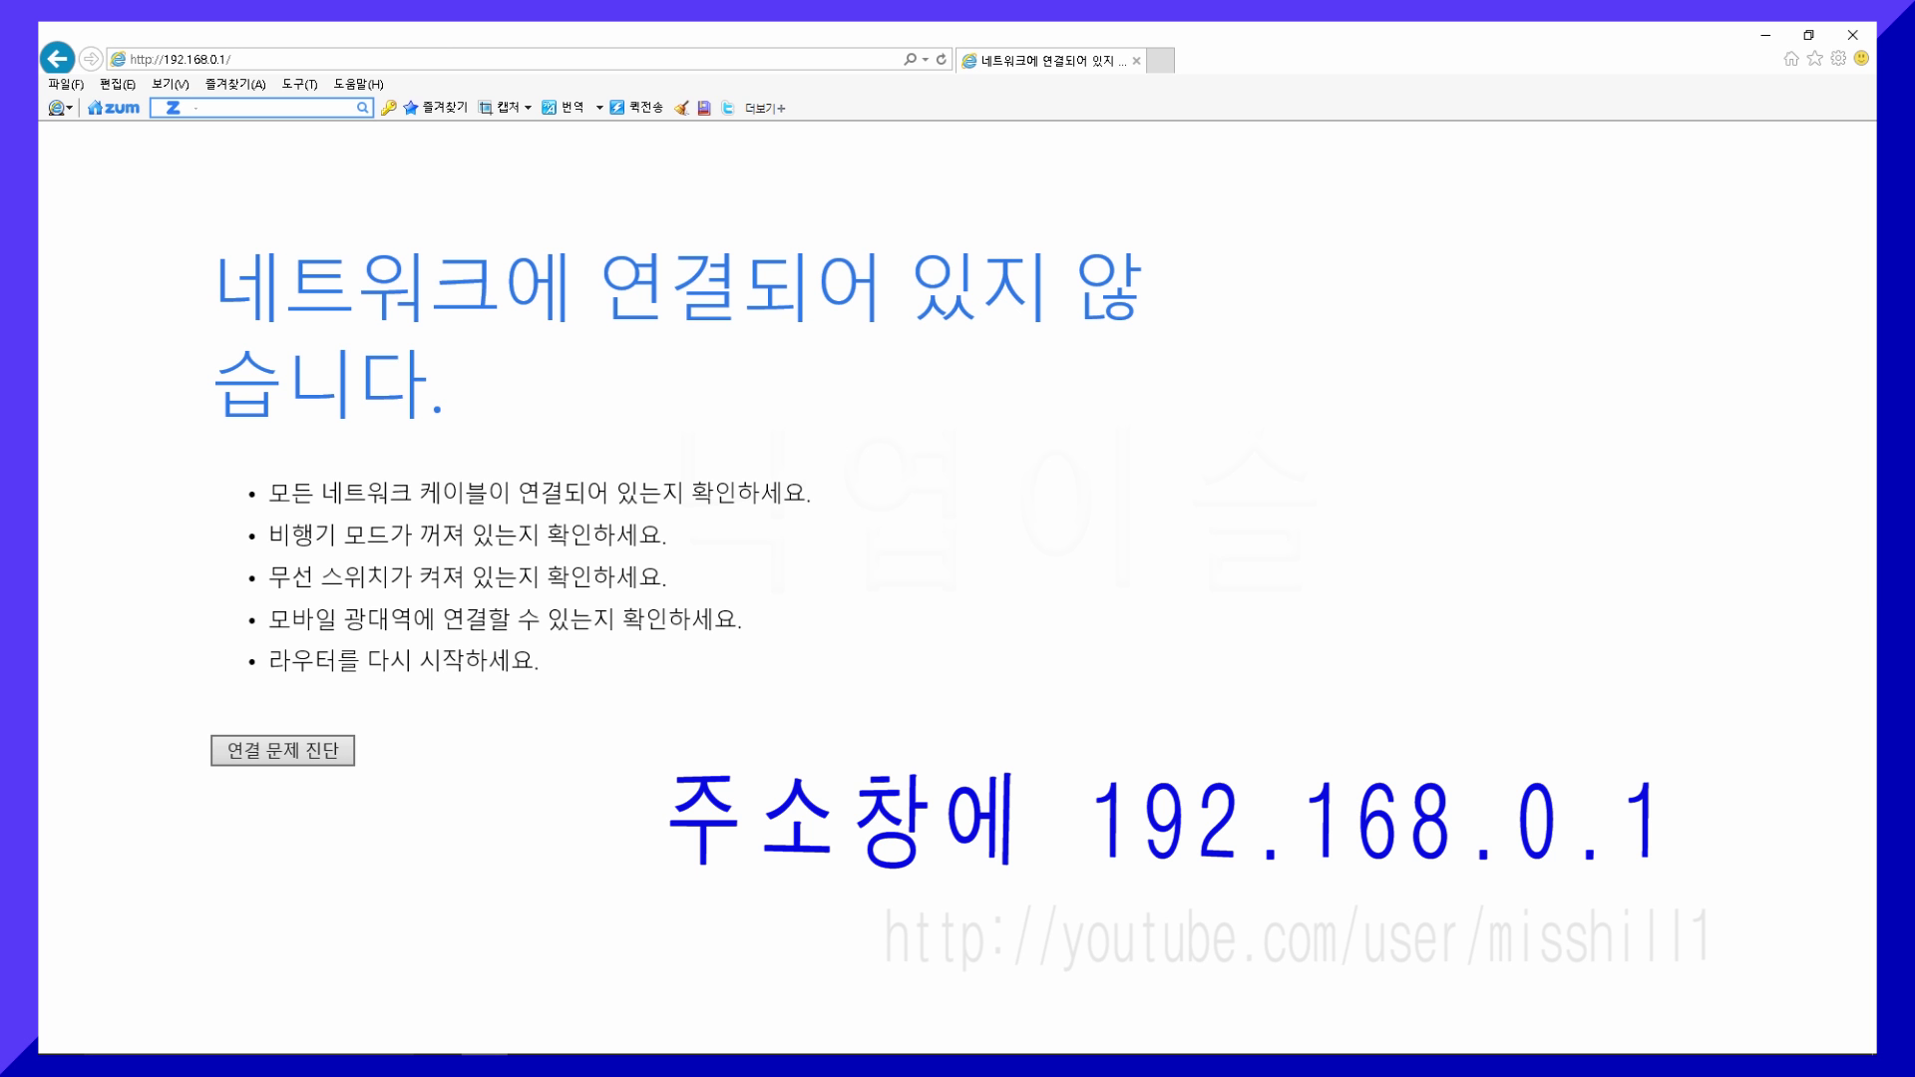
key(F5)
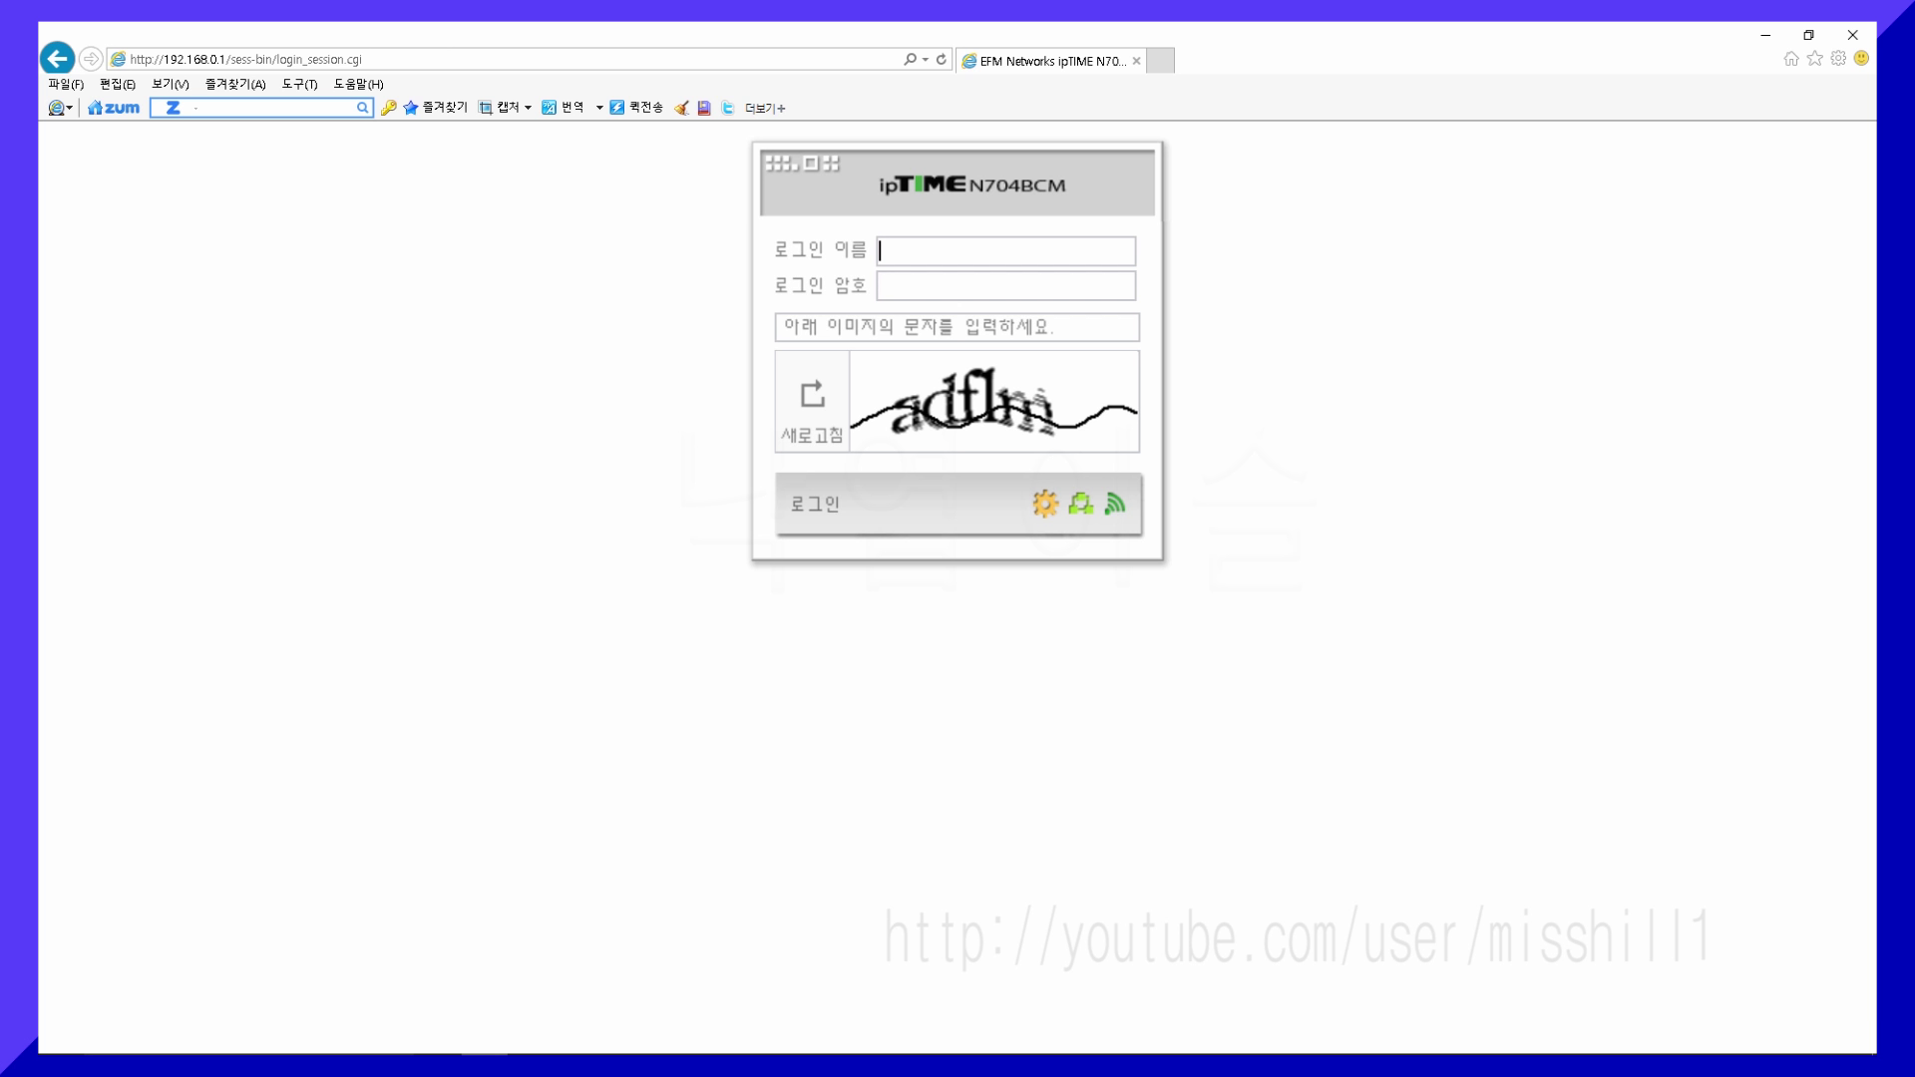
- Sign in with the router's login name, password and the captcha code
text(admin)
click(898, 287)
text(•••••)
click(872, 329)
text(ad)
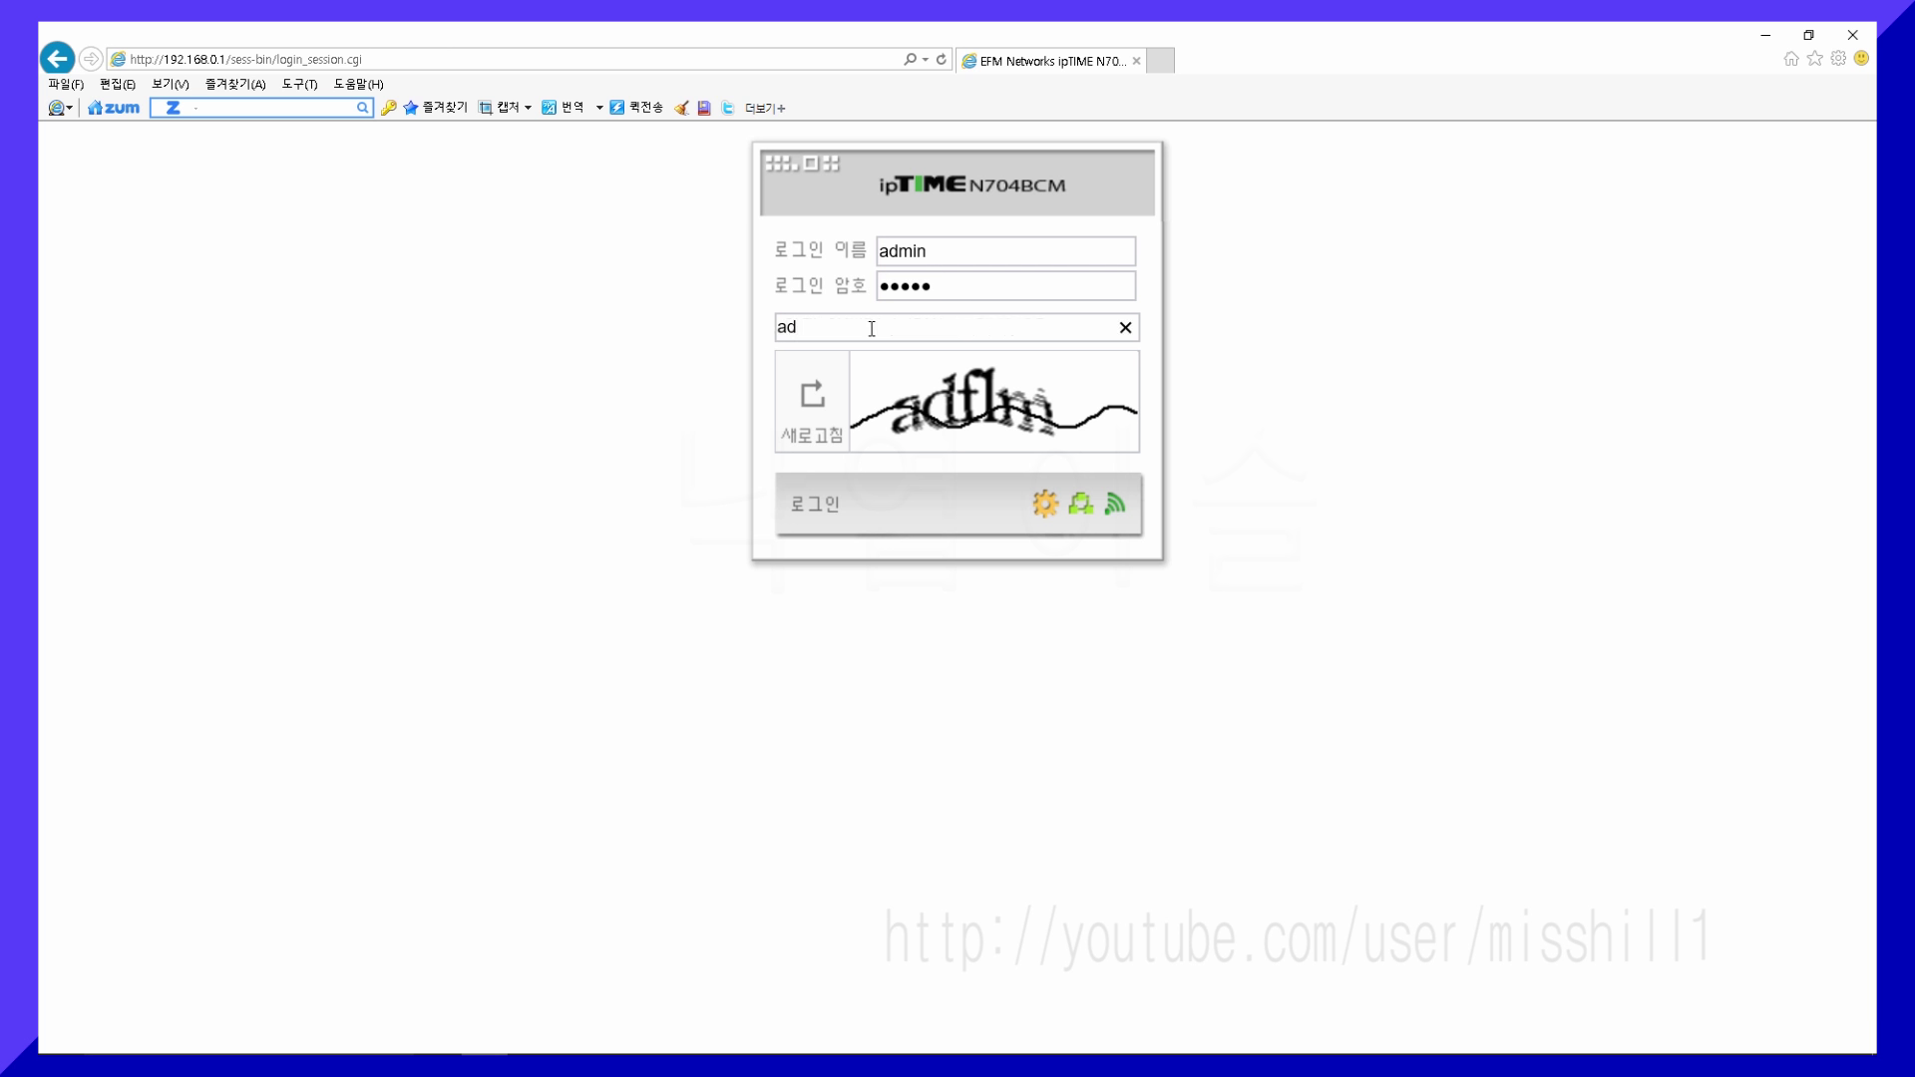
text(flm)
click(797, 514)
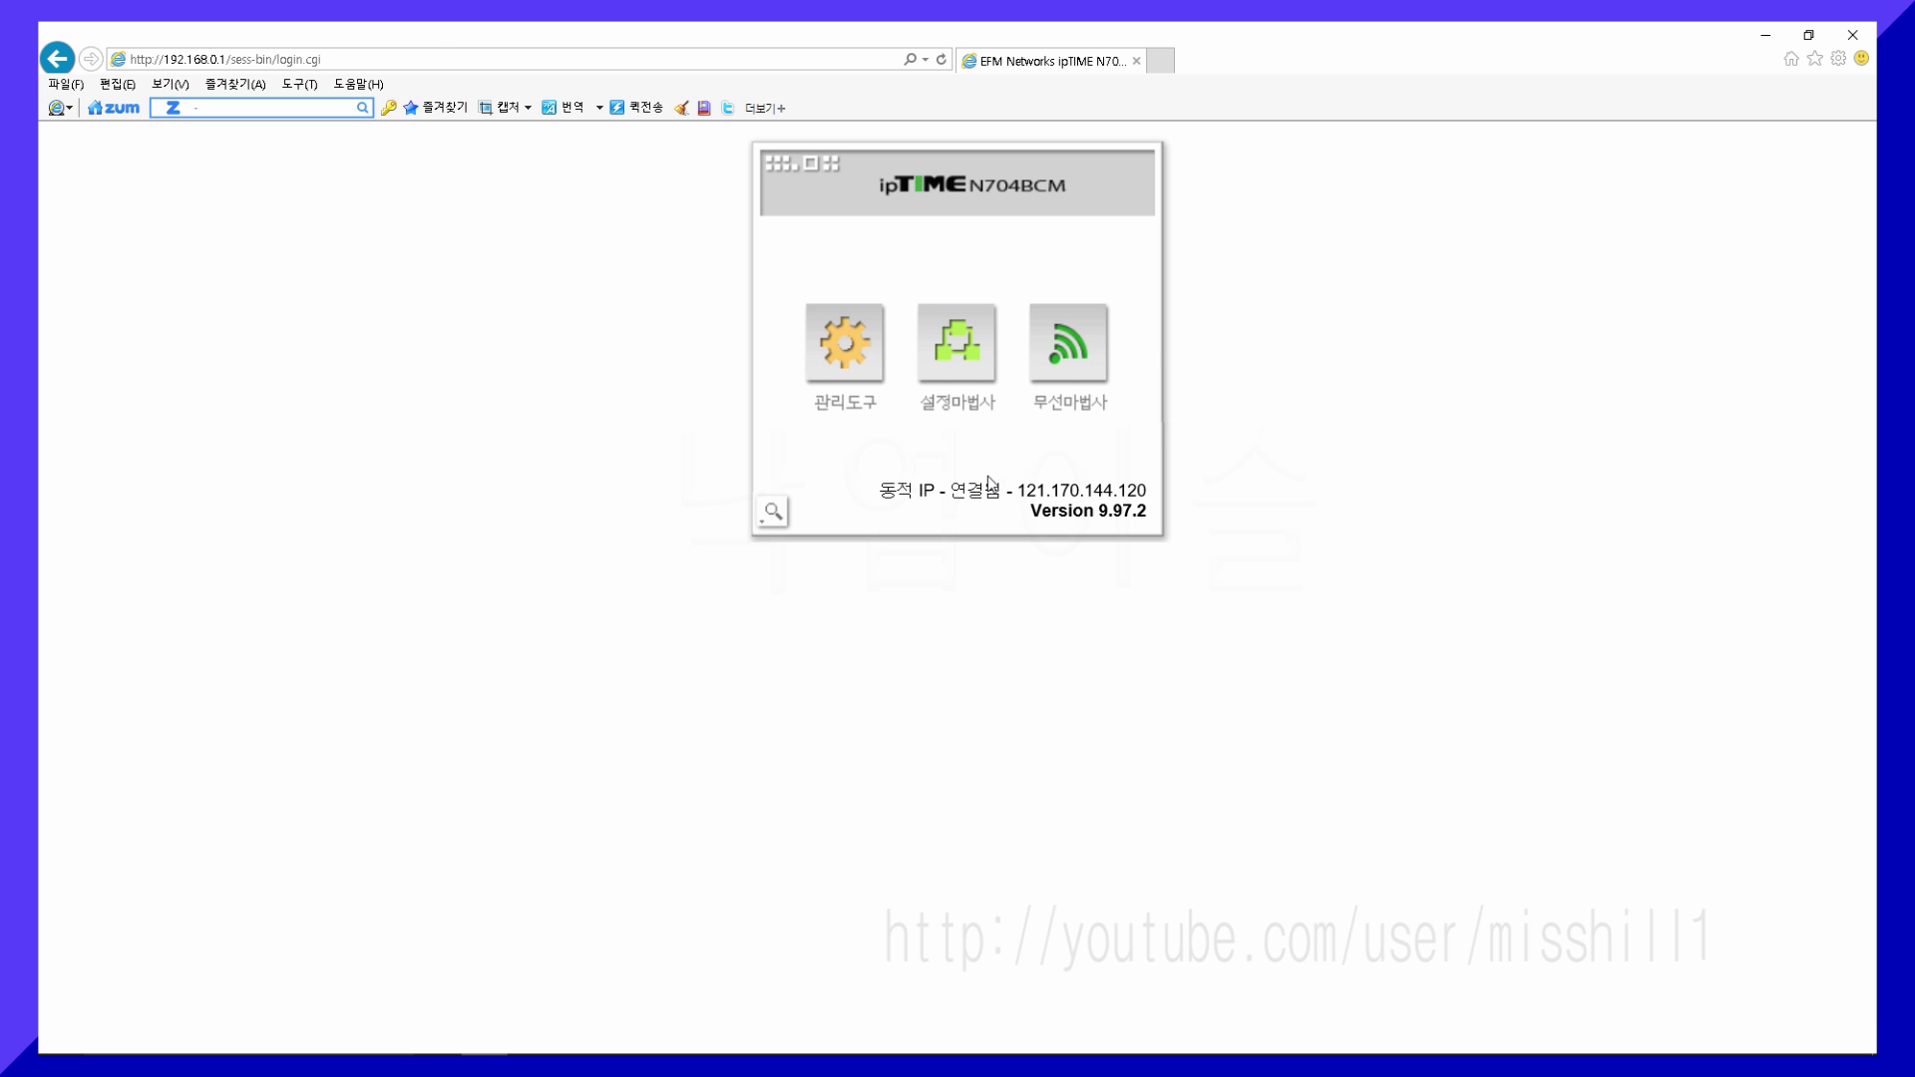
- Enter 관리도구 and expand the 고급 설정 and 시스템 관리 menu sections
click(845, 349)
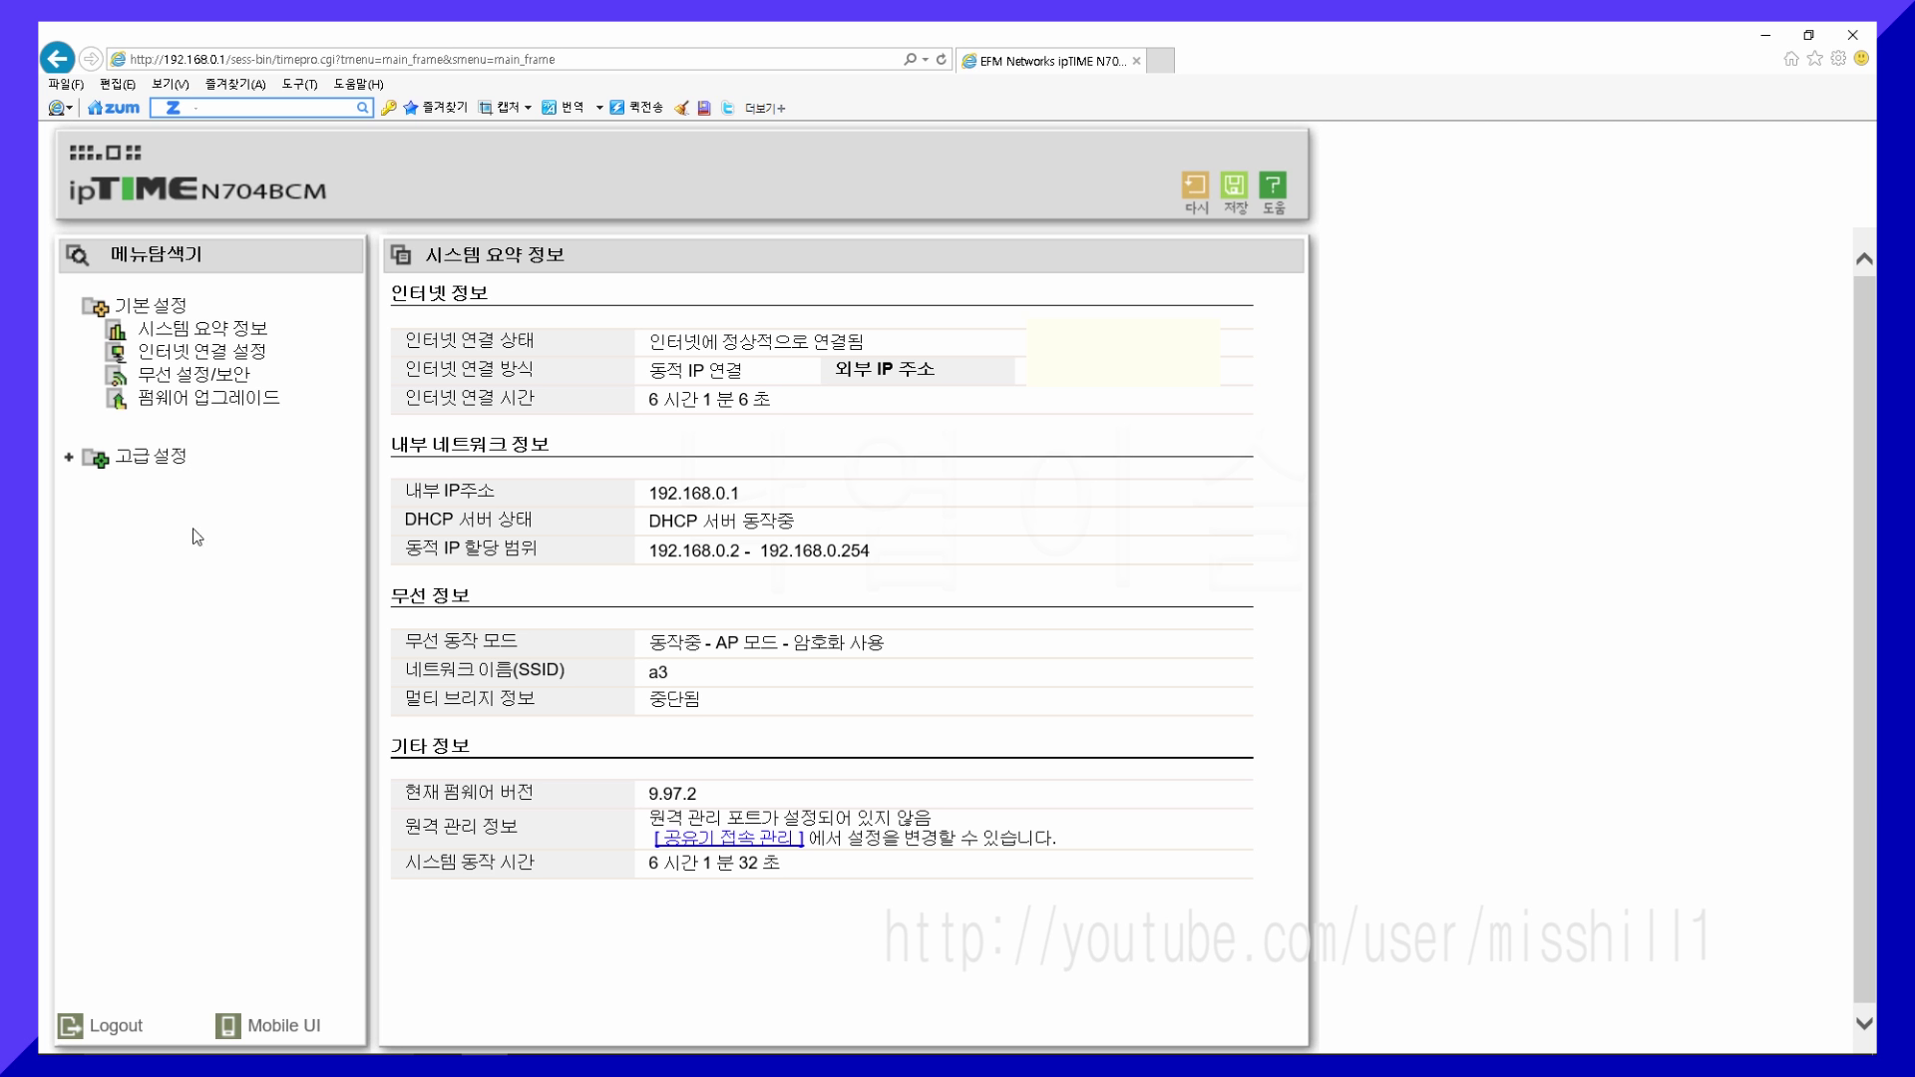
click(68, 458)
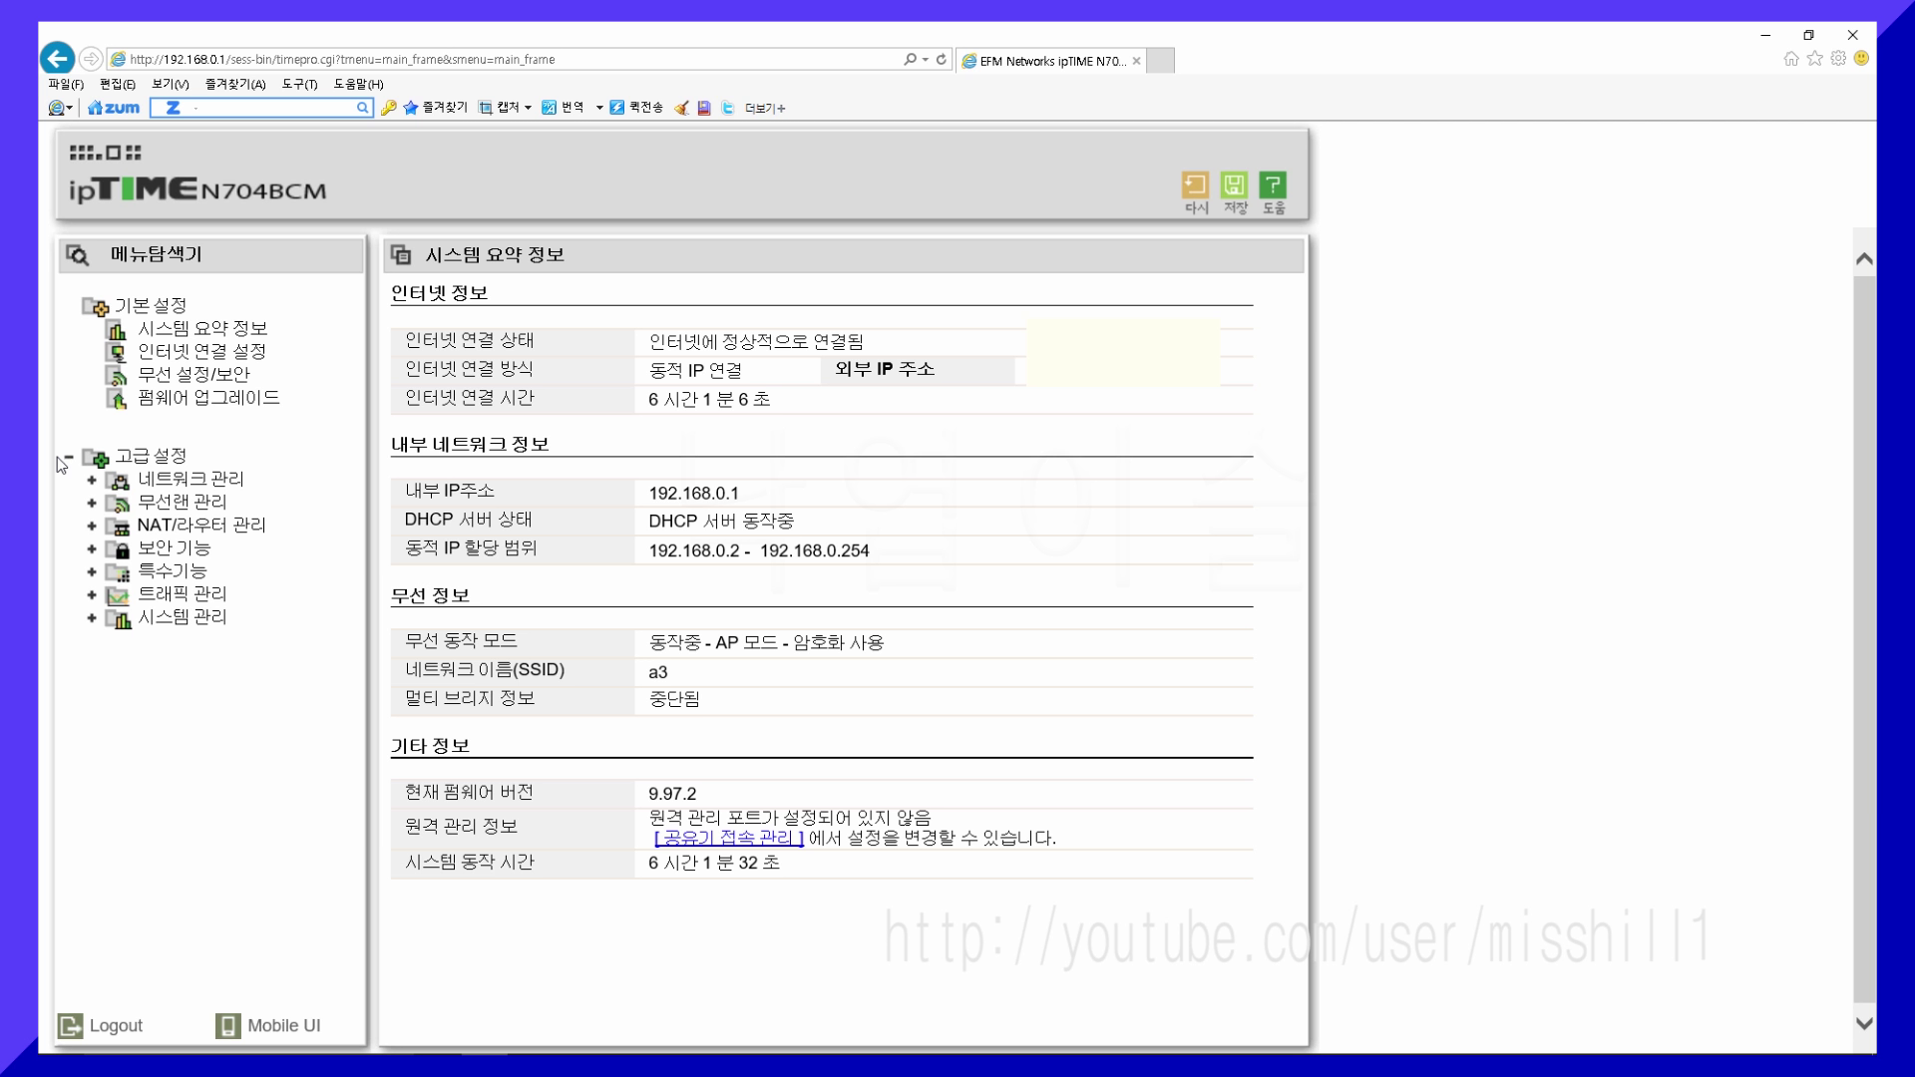
click(93, 618)
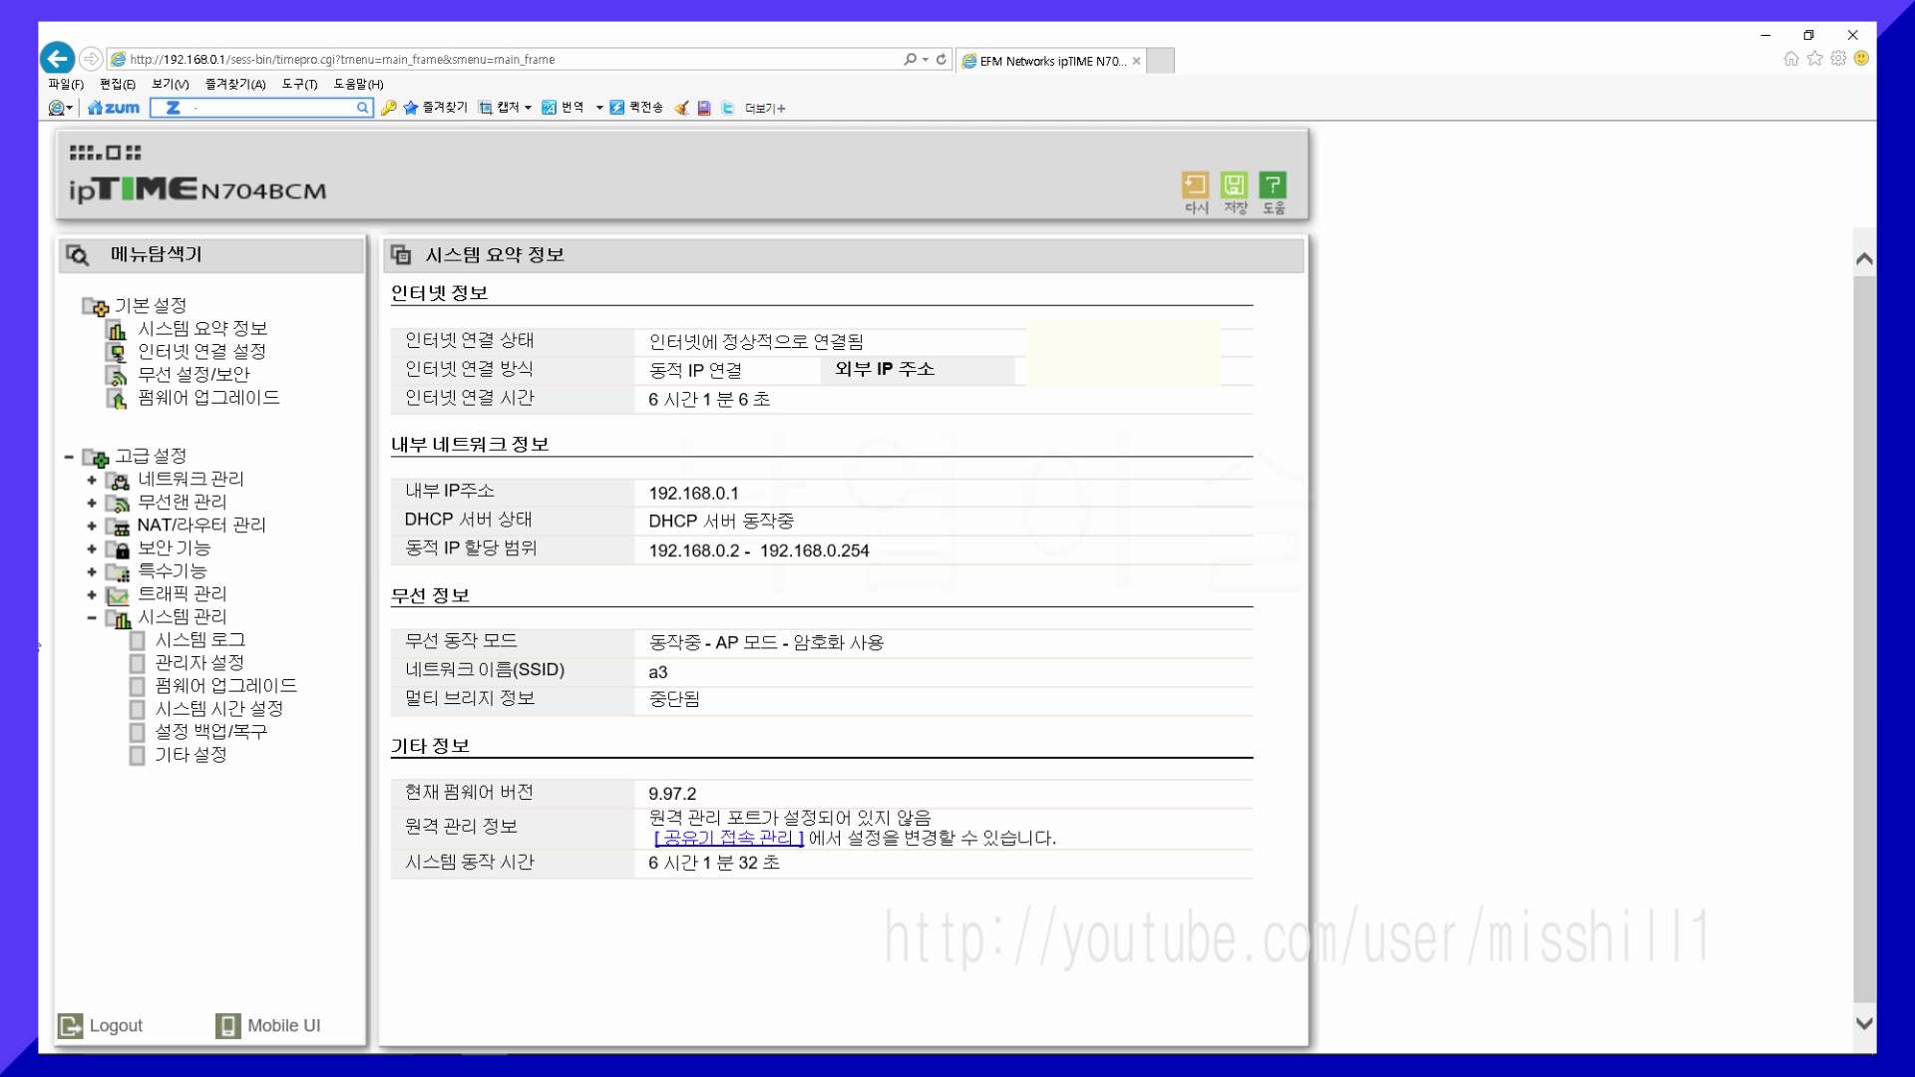
- In 관리자 설정, enter a new administrator account name, password and captcha, then apply
click(160, 671)
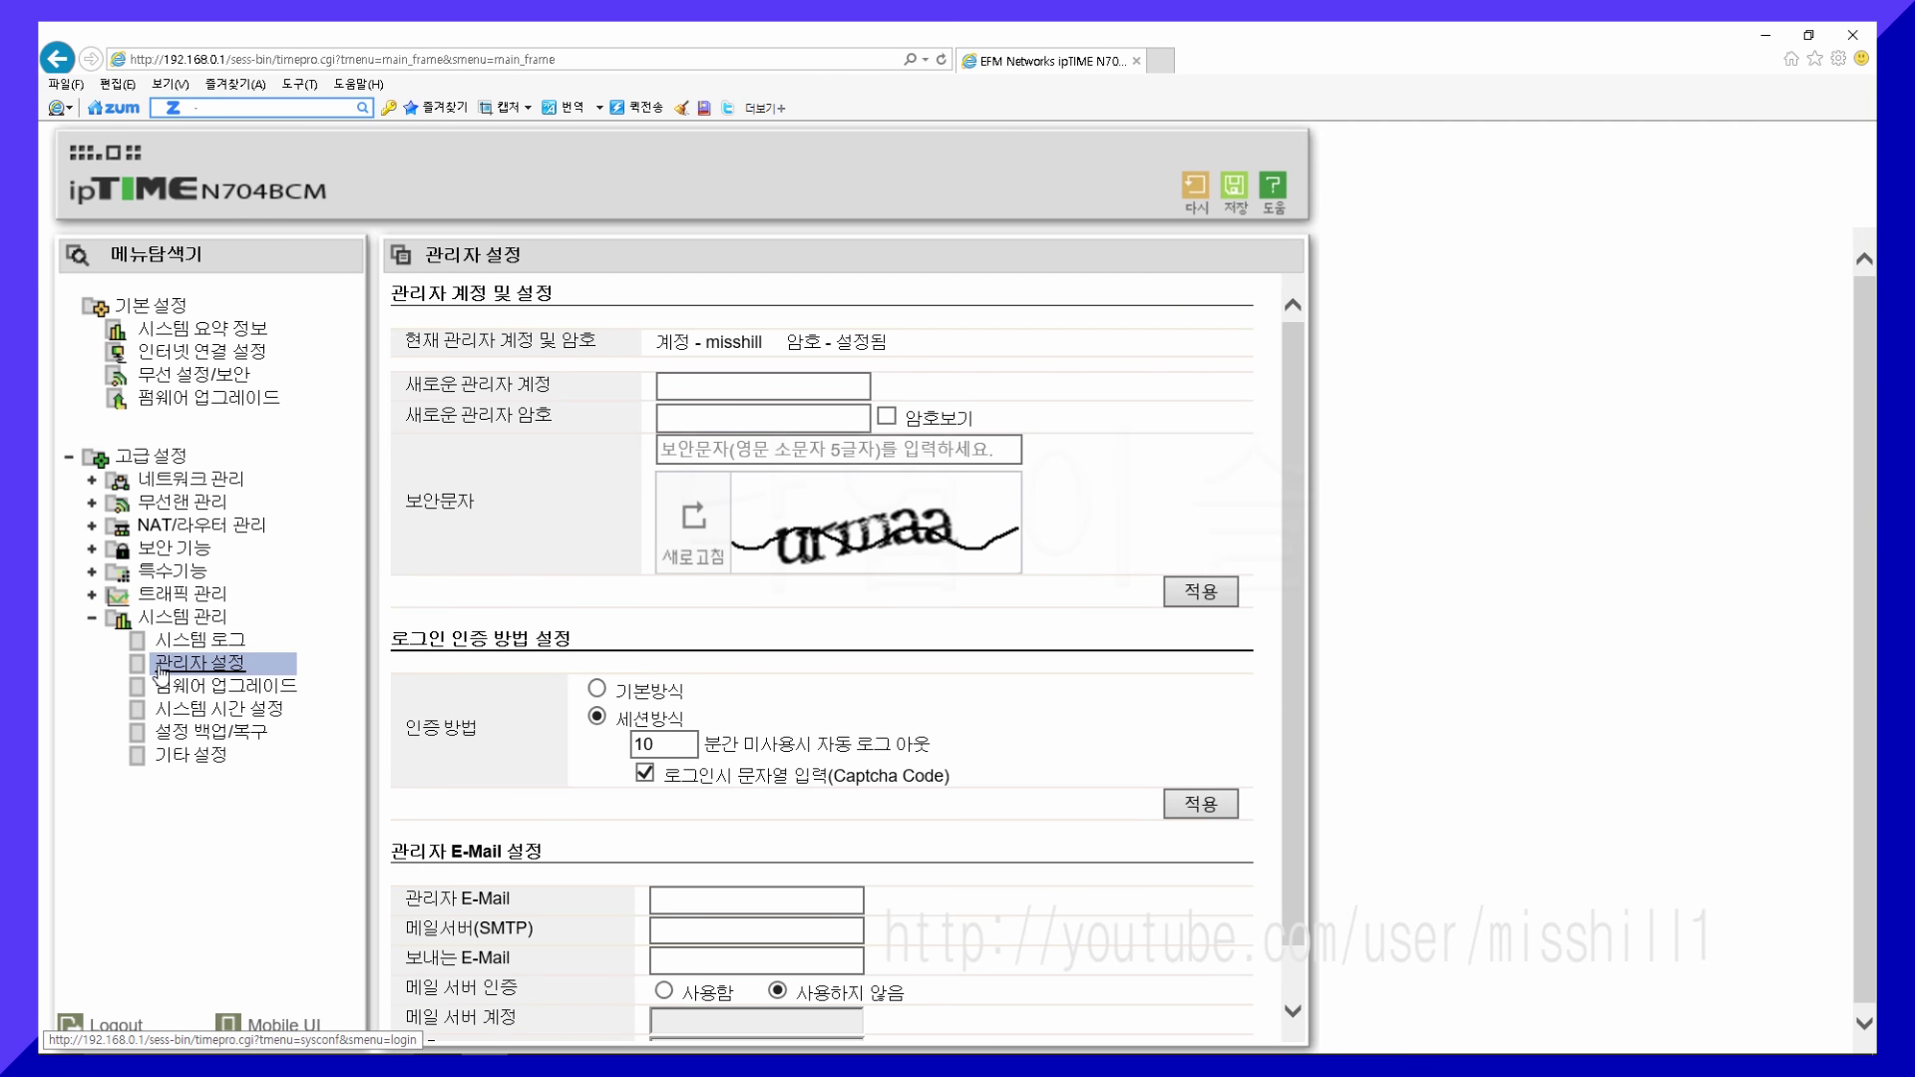
click(699, 388)
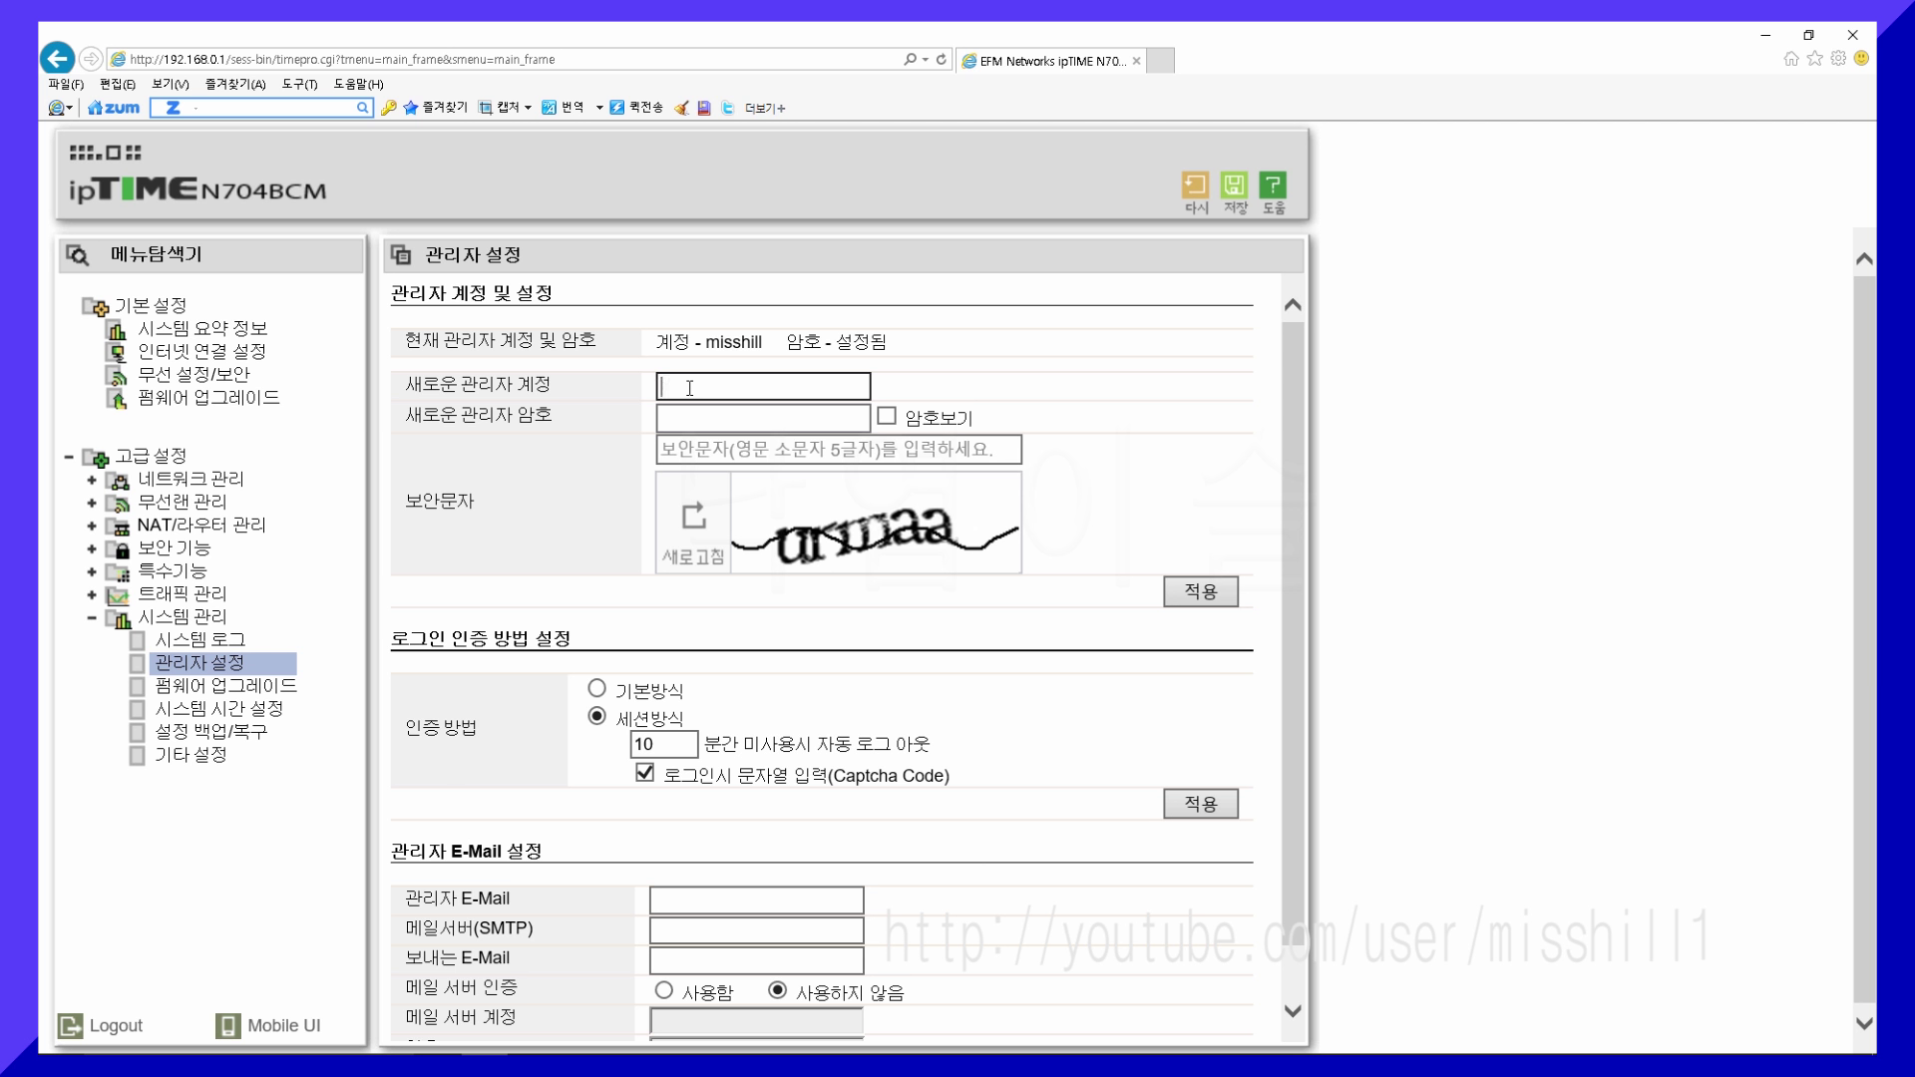
text(misshill)
click(669, 418)
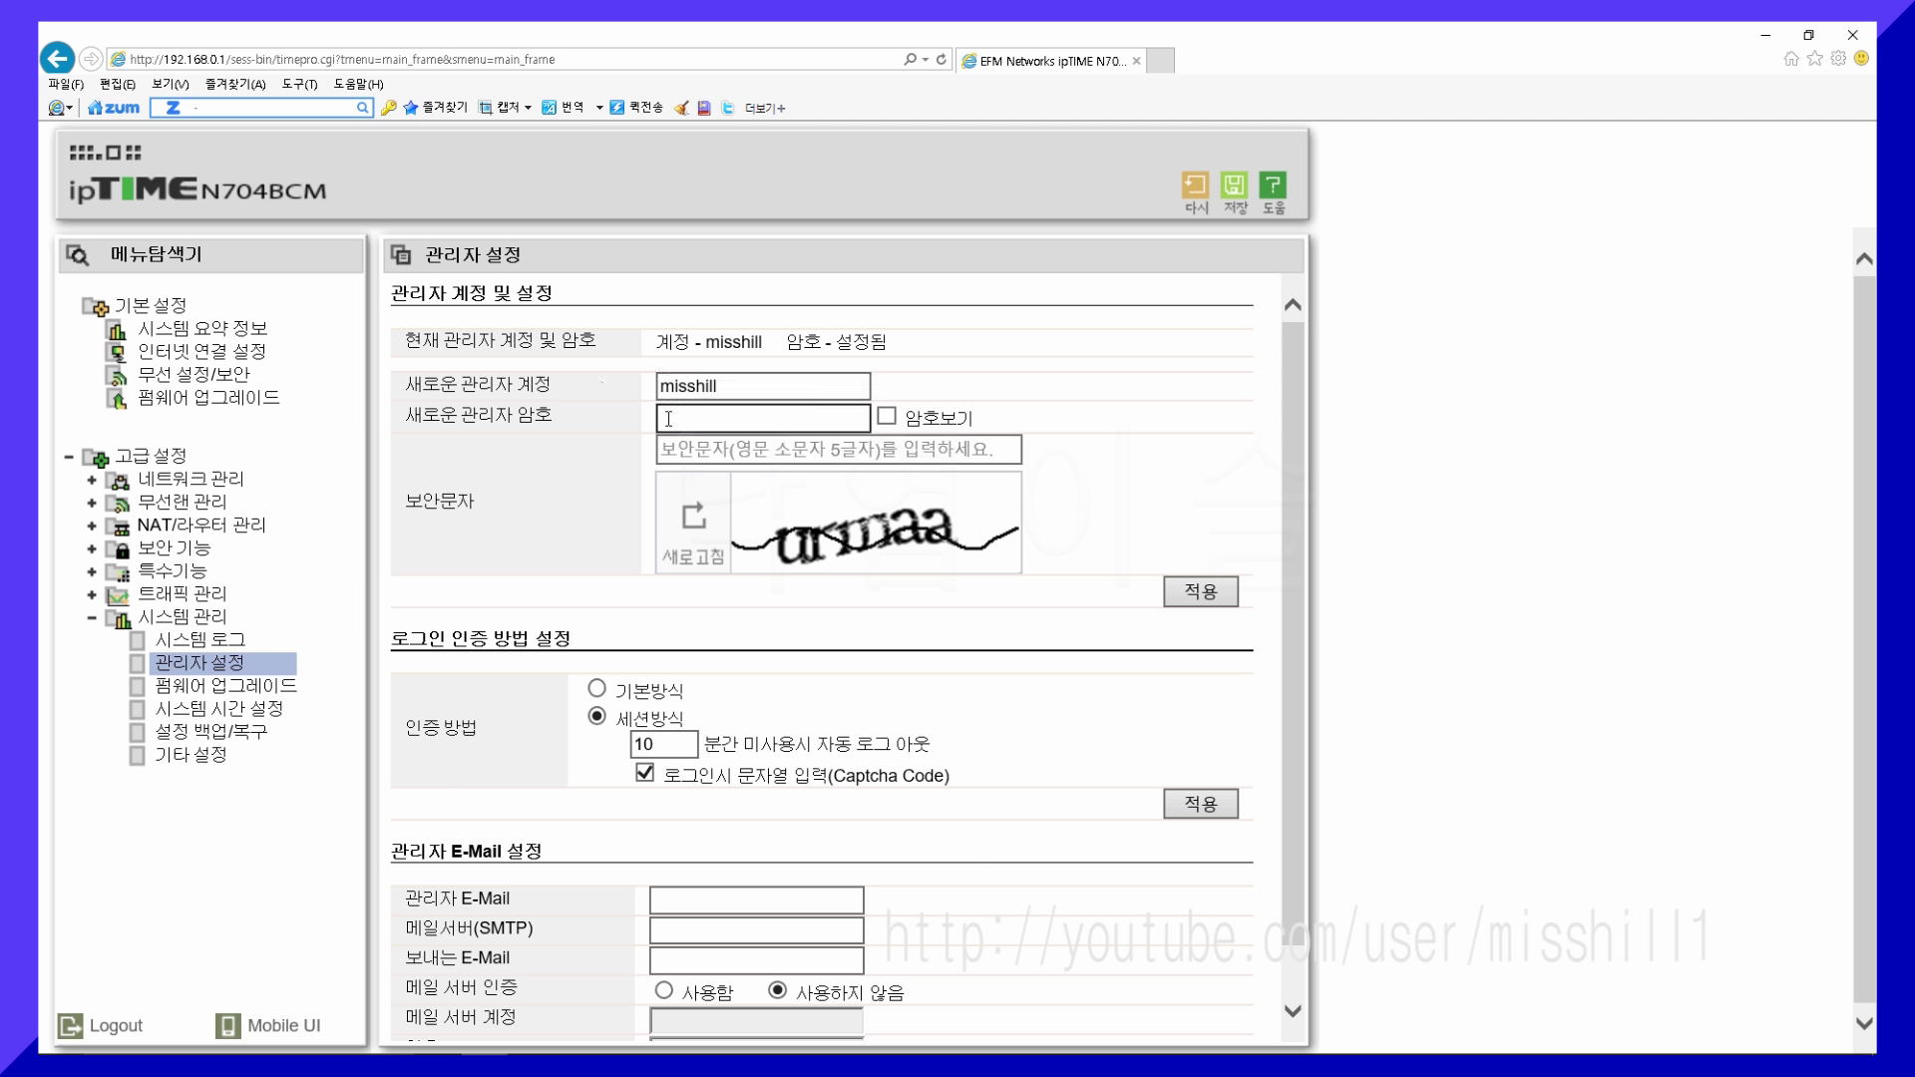
text(12345678)
click(679, 453)
text(ur)
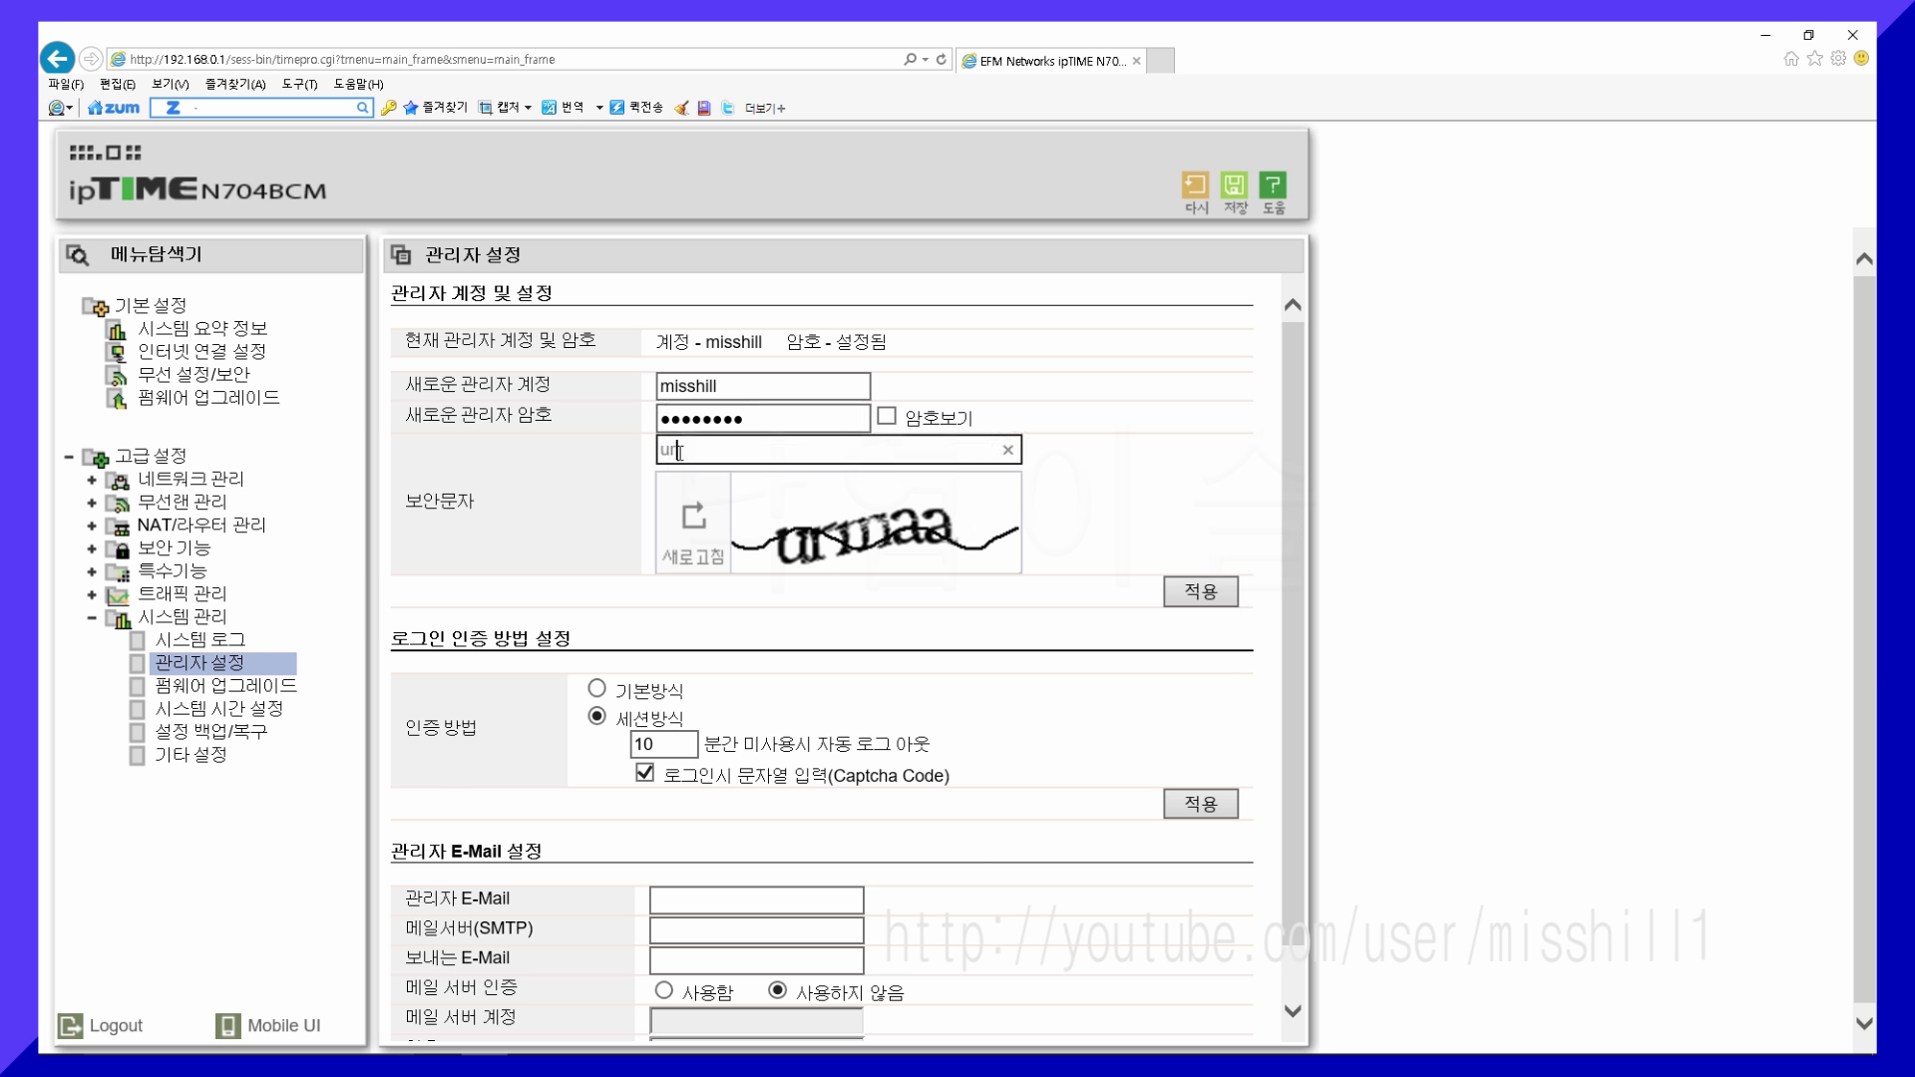
text(maa)
click(1218, 604)
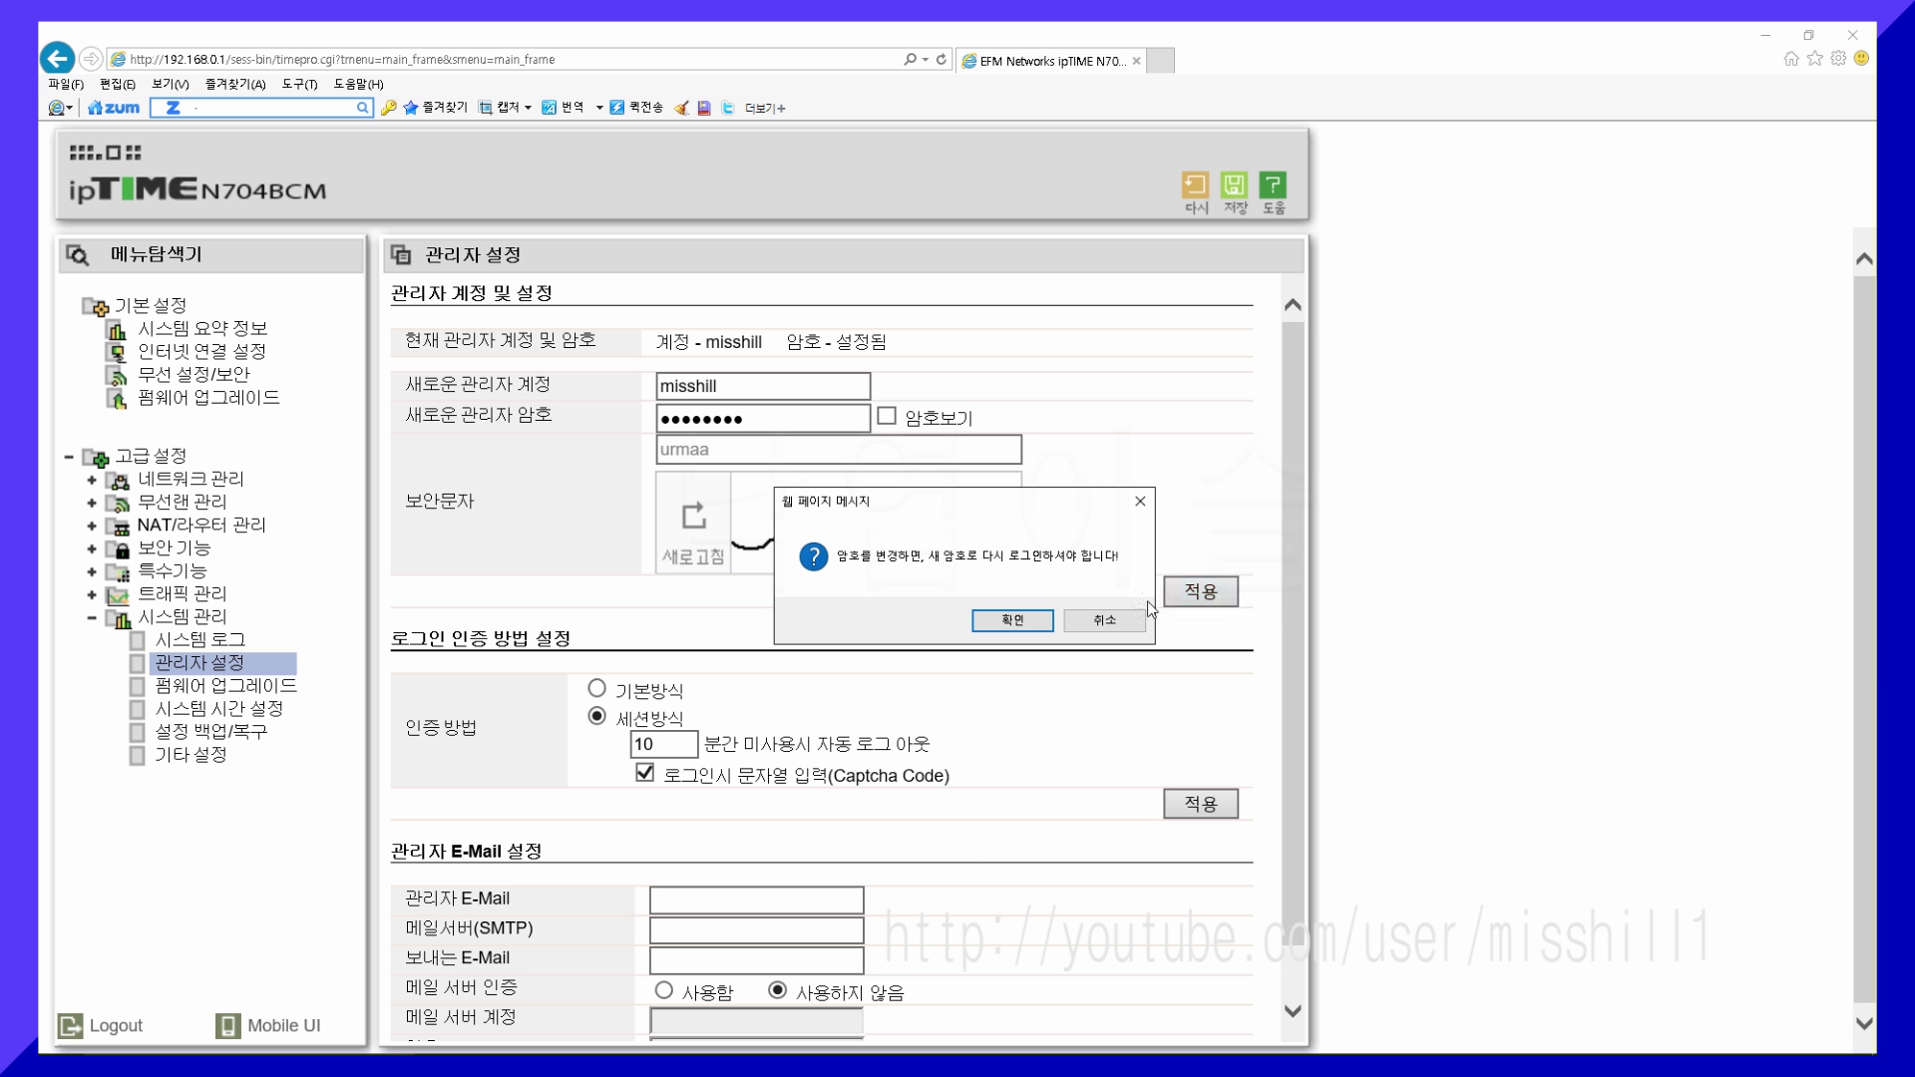
- Confirm the re-login warning so the session logs out
click(1026, 621)
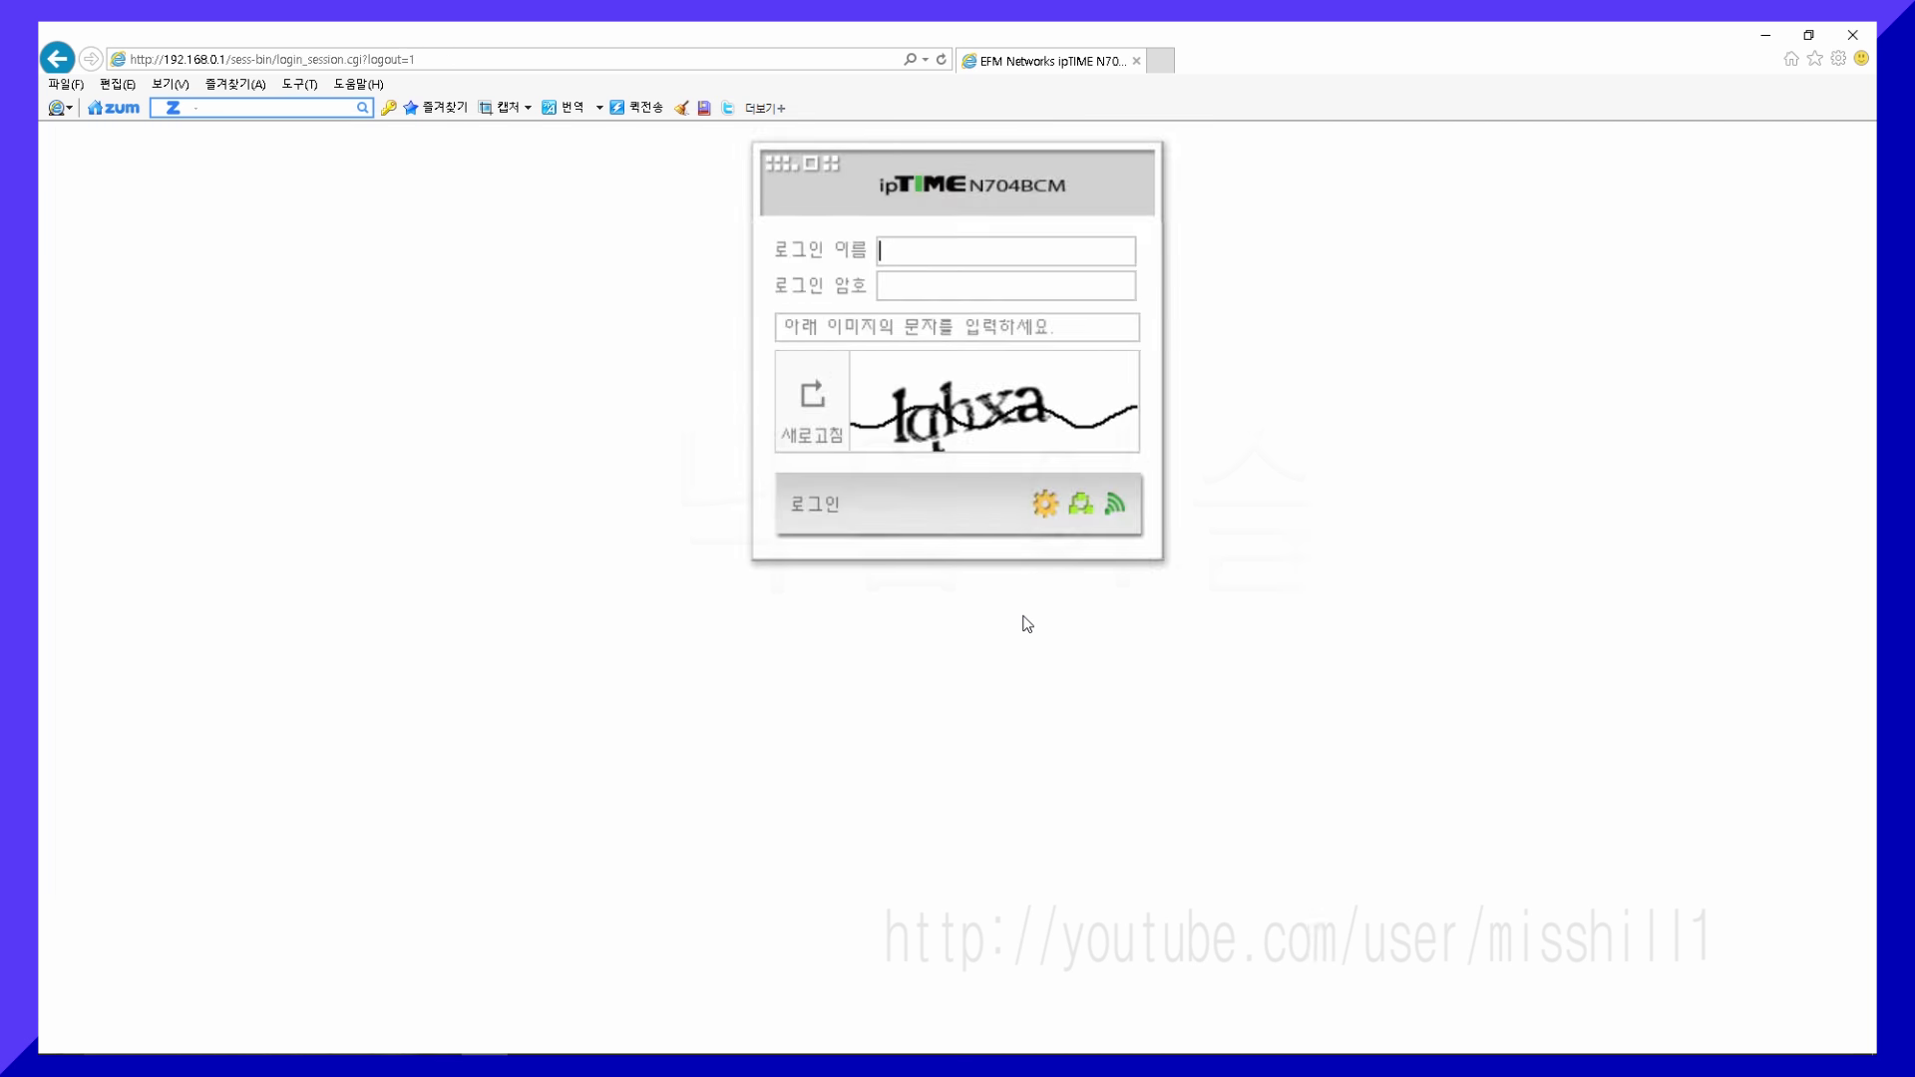
- Sign in with the new administrator account name, password and the fresh captcha code
text(misshill)
click(949, 289)
text(********)
click(861, 337)
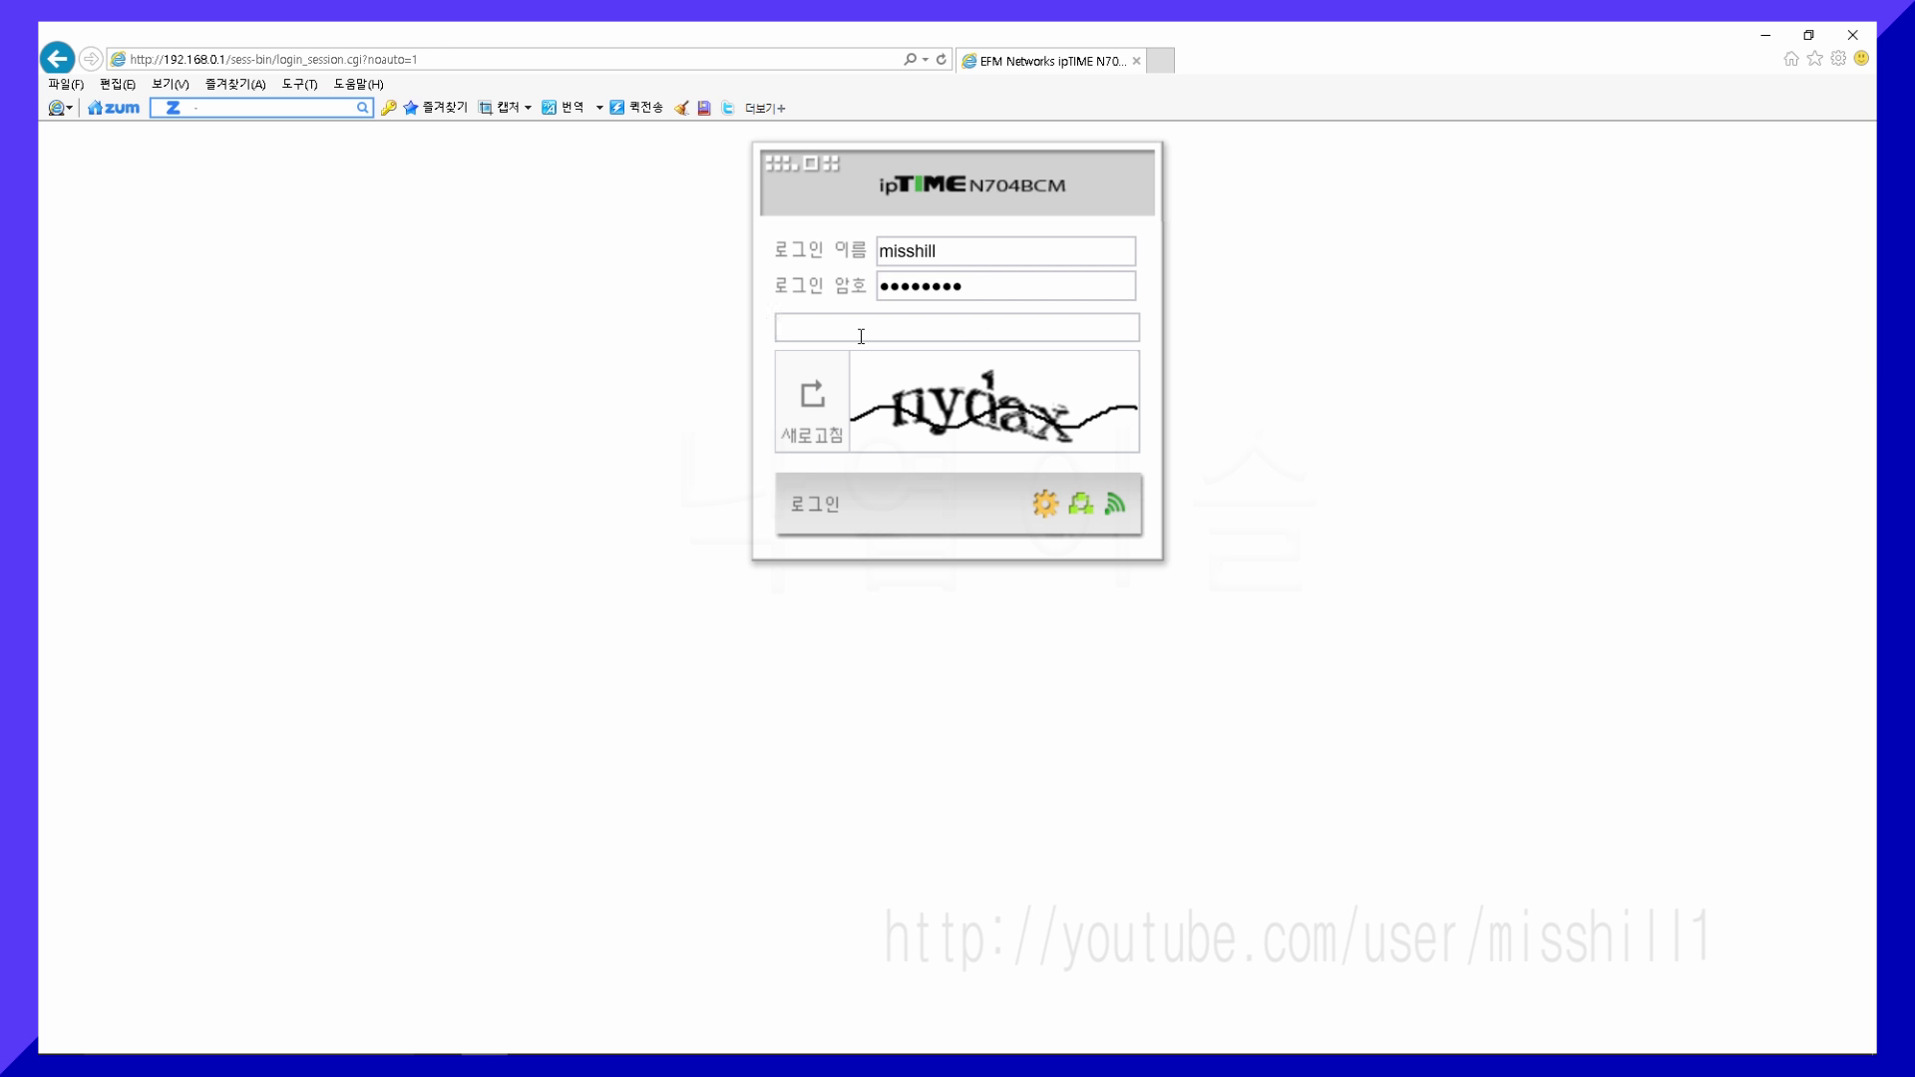
text(nydax)
click(805, 512)
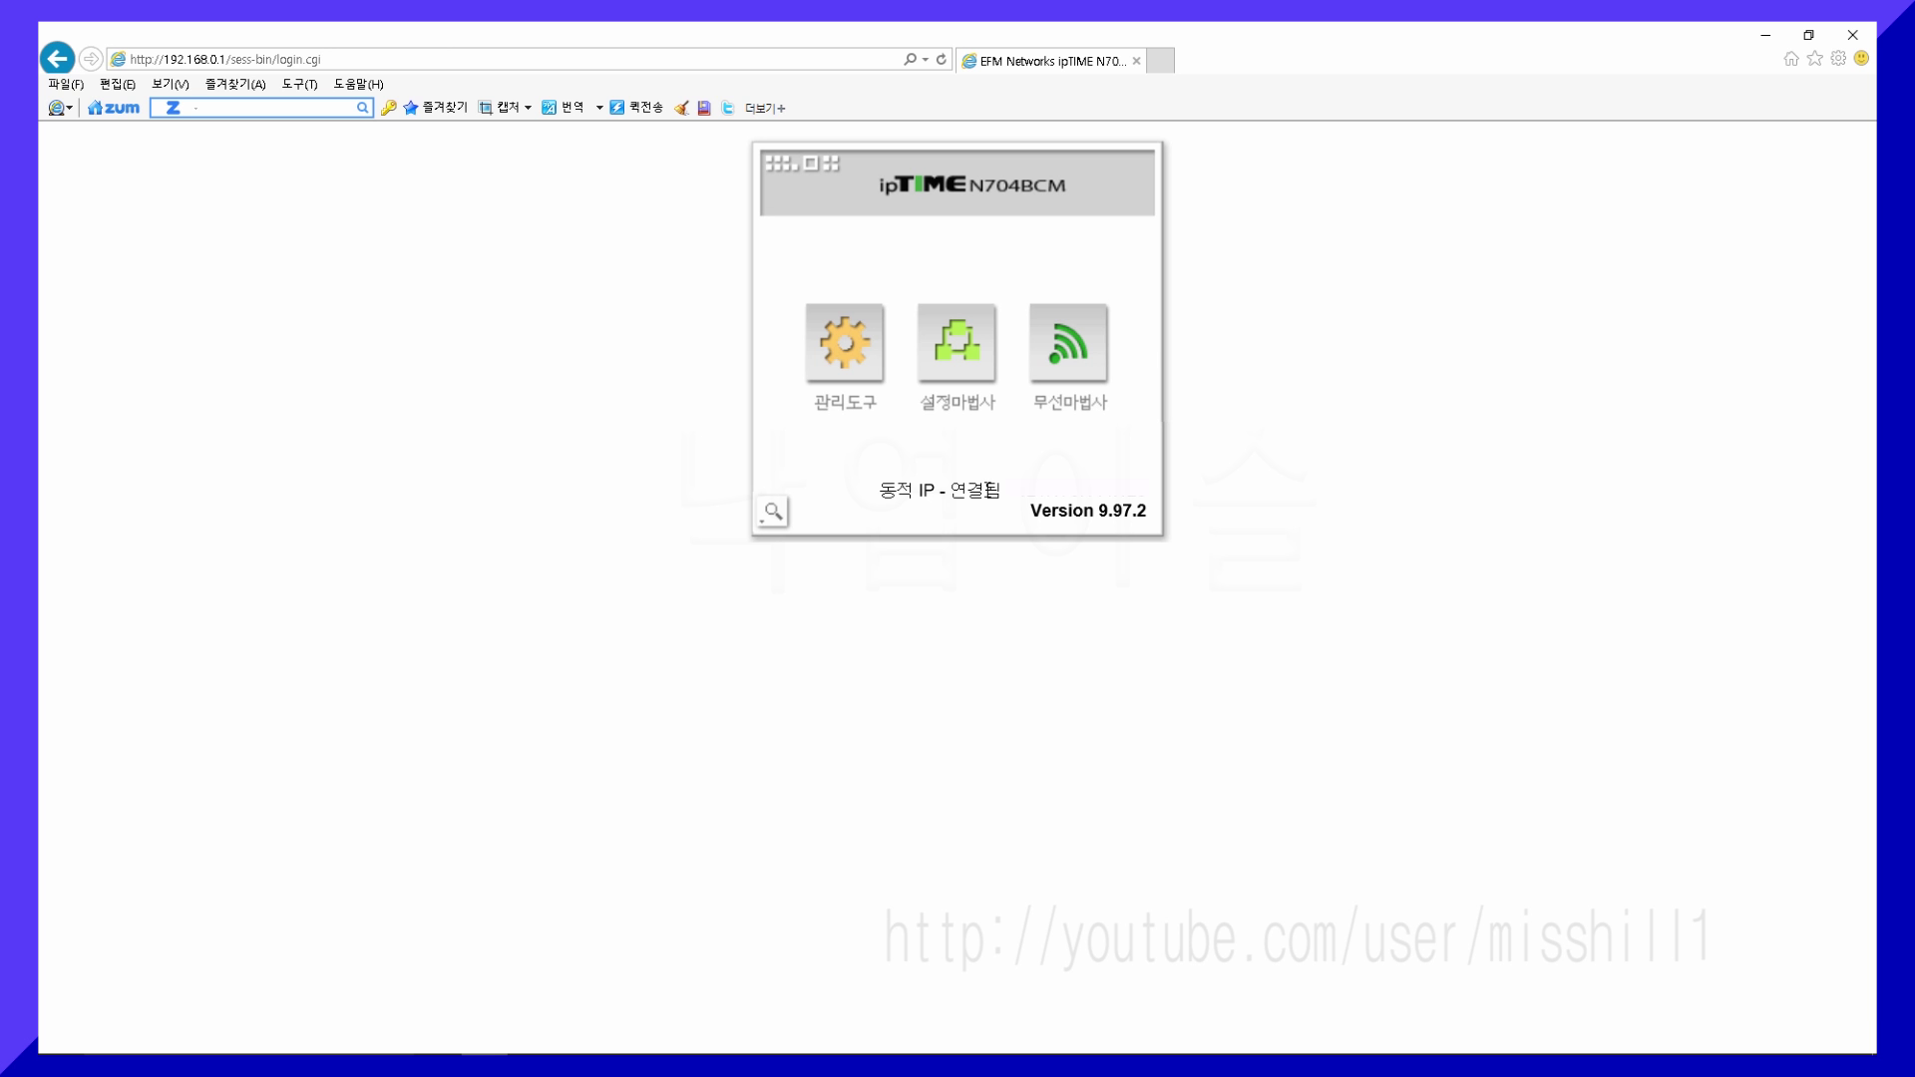
- Go to 관리도구 > 기본 설정 > 무선 설정/보안 for the 'iptime' network
click(866, 364)
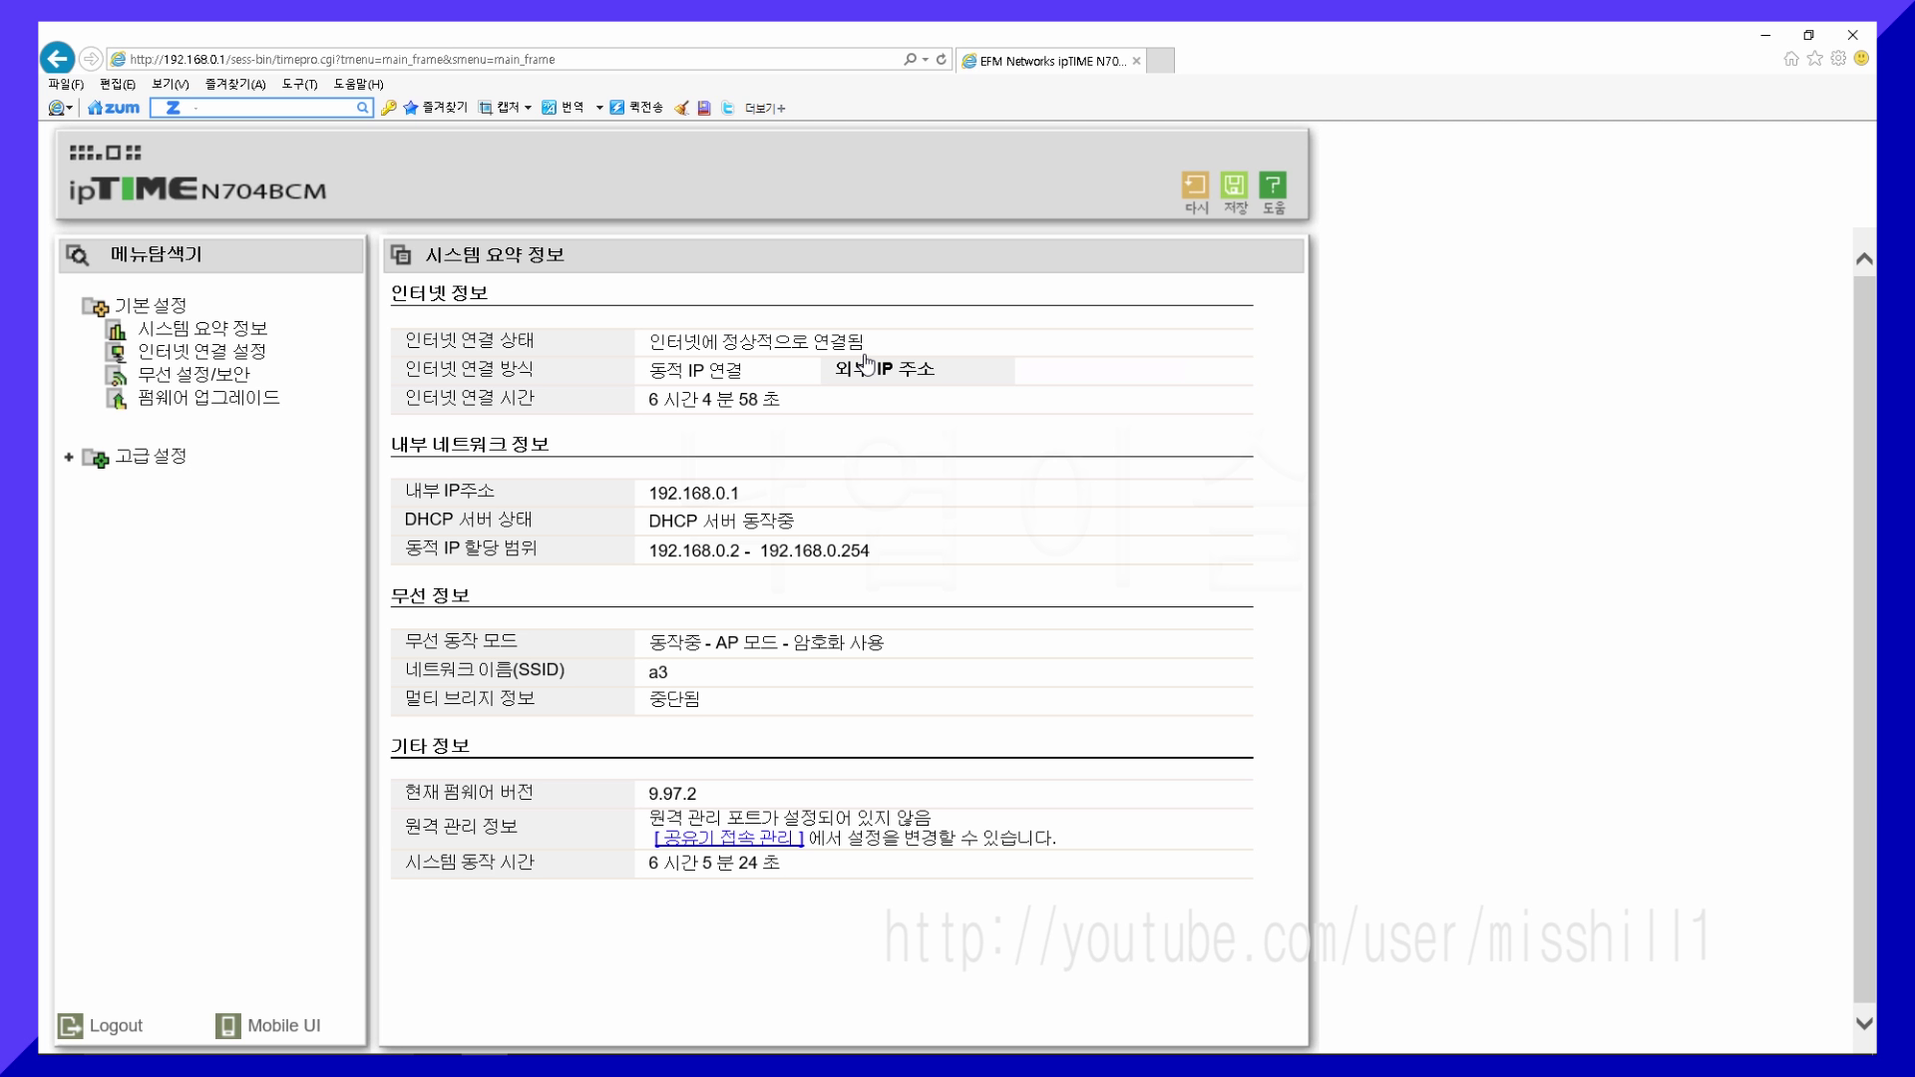
click(204, 376)
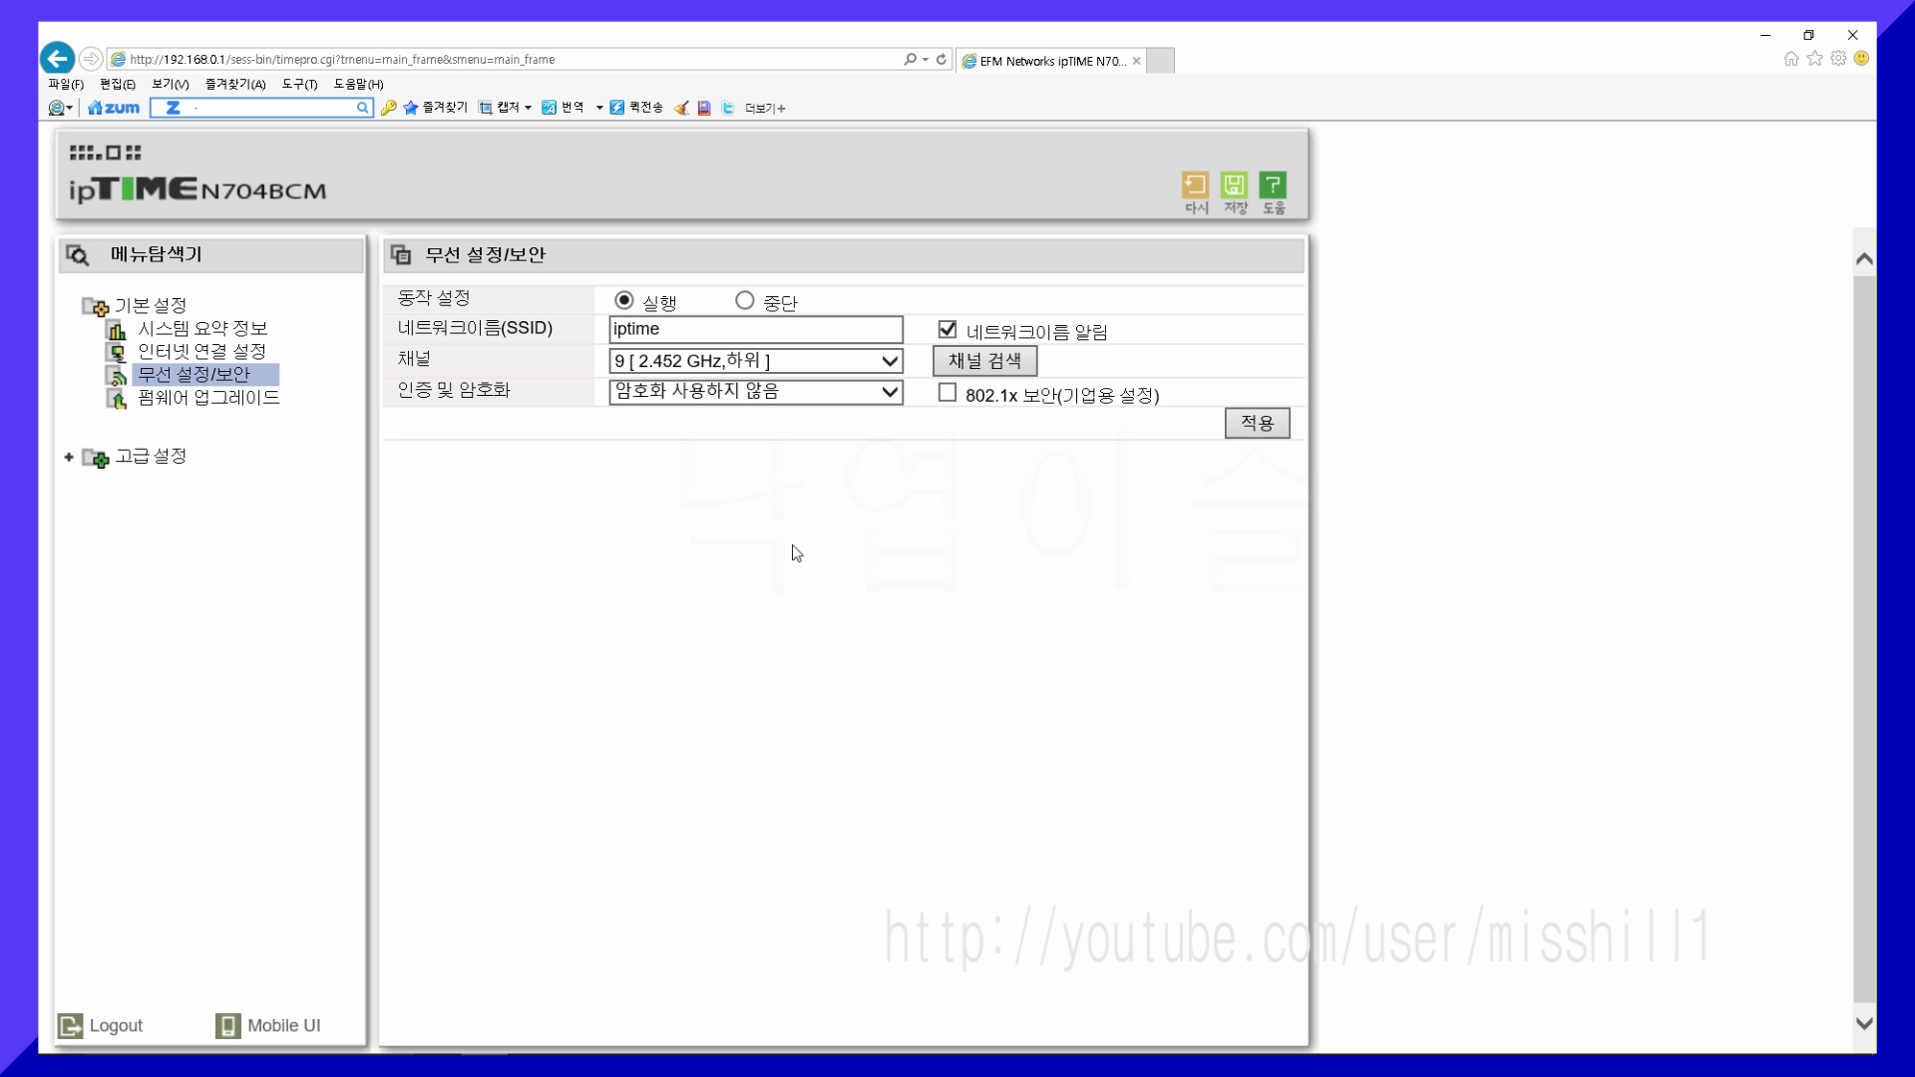
- Toggle wireless off and back on, then change the SSID from 'iptime' to 'a3'
click(744, 302)
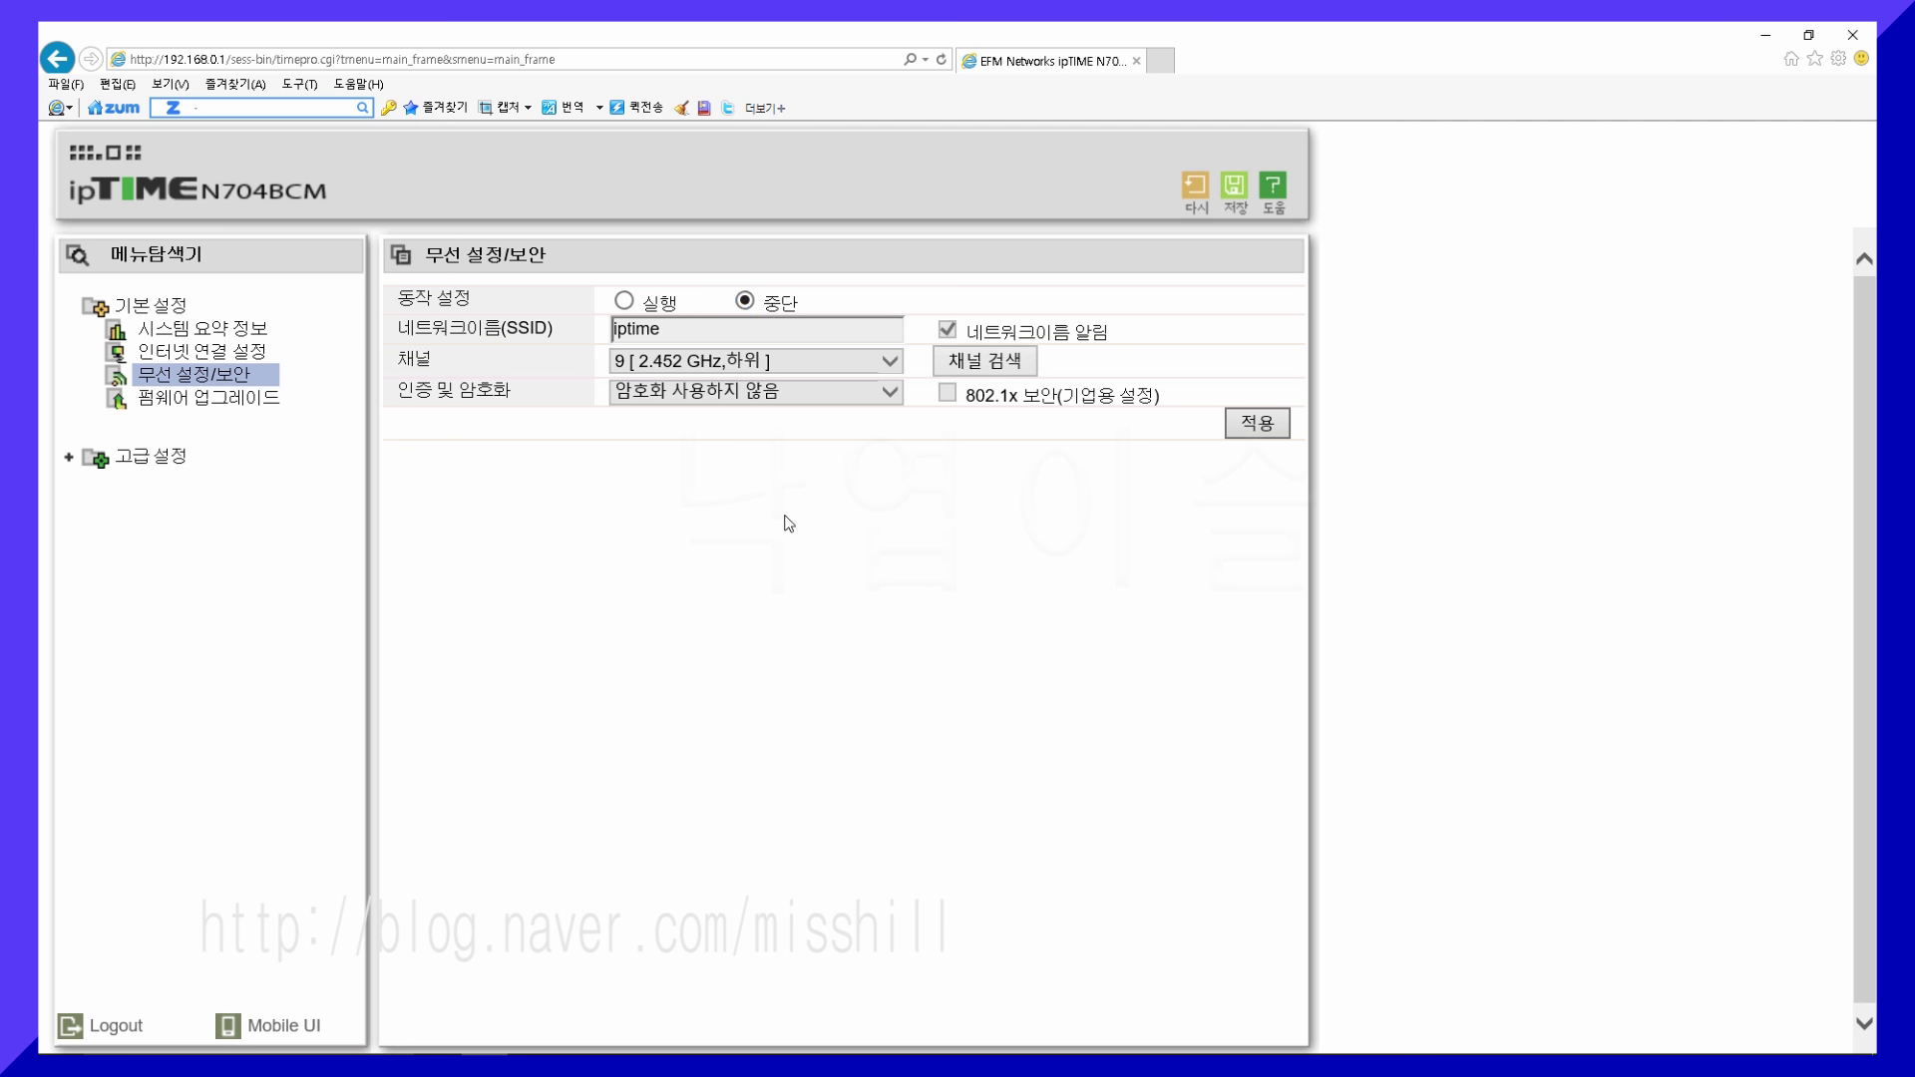
click(627, 303)
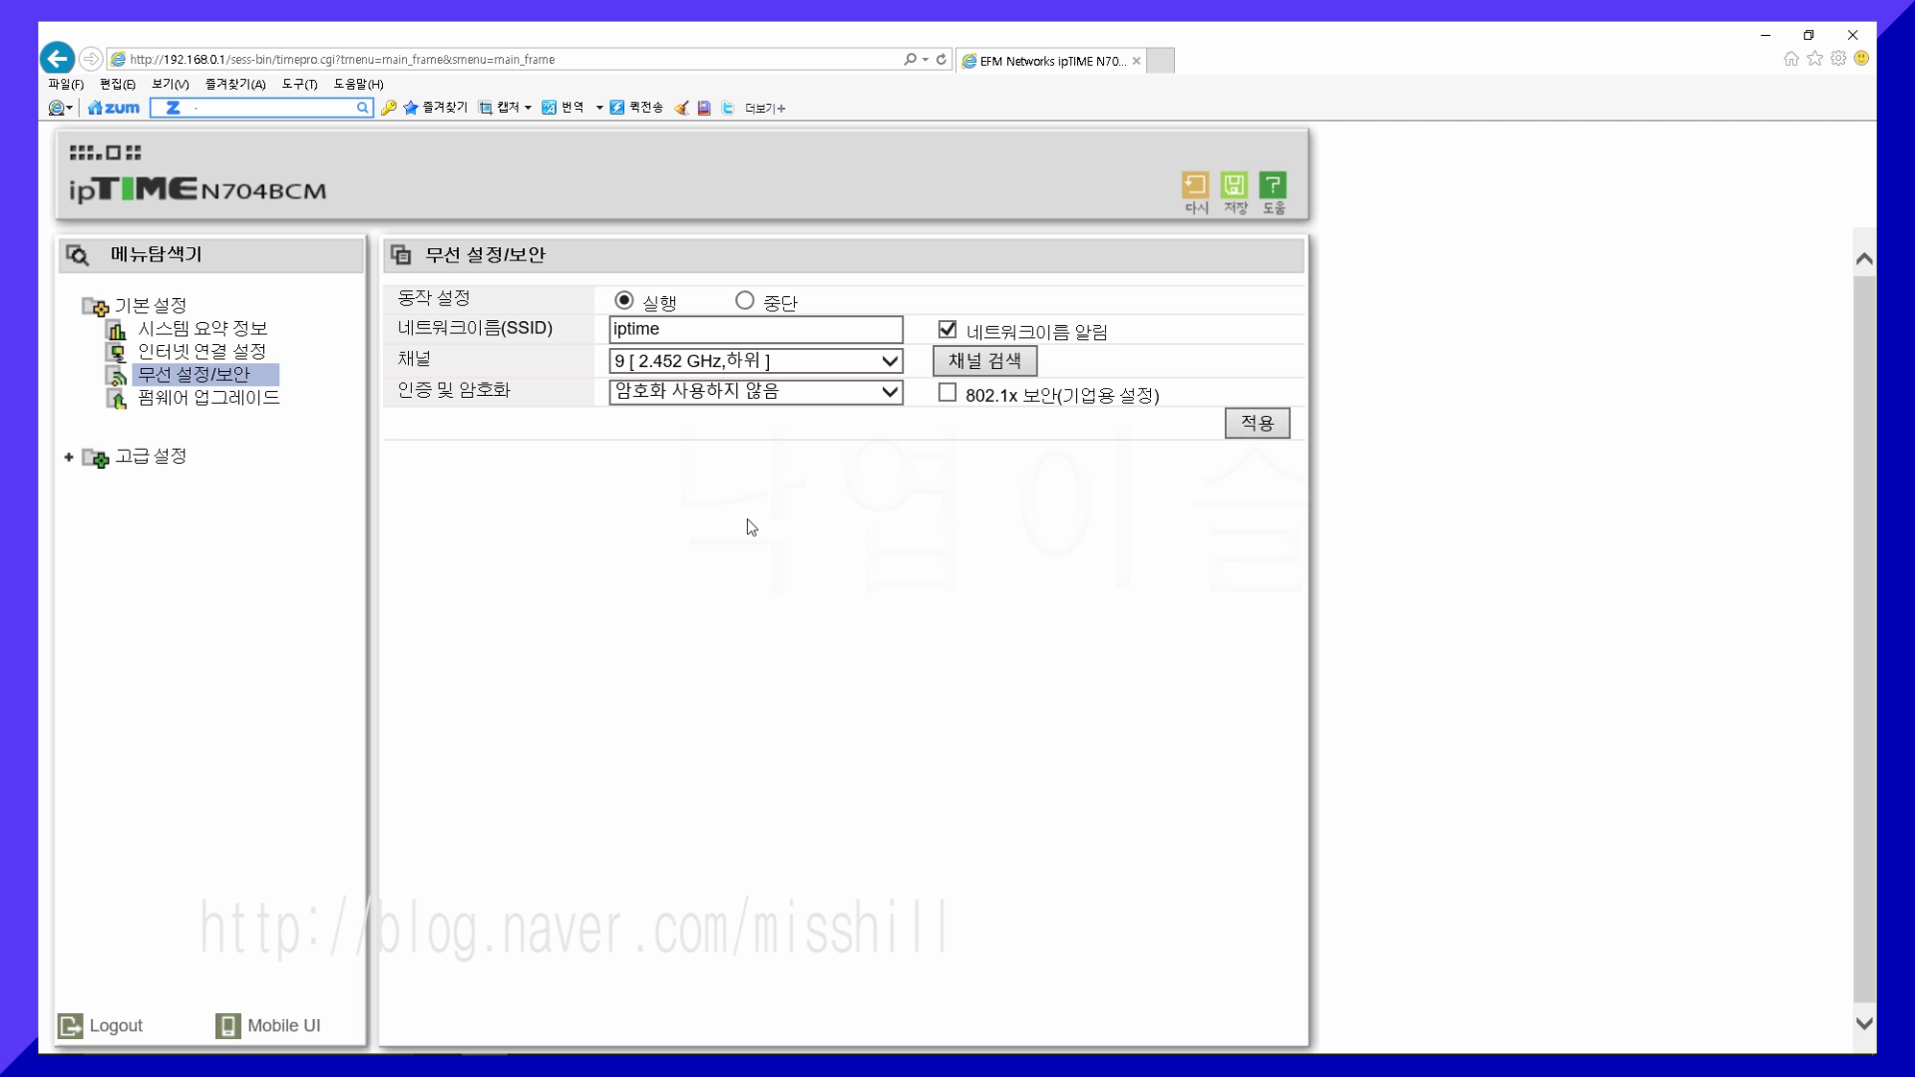
click(687, 322)
drag(687, 324, 577, 325)
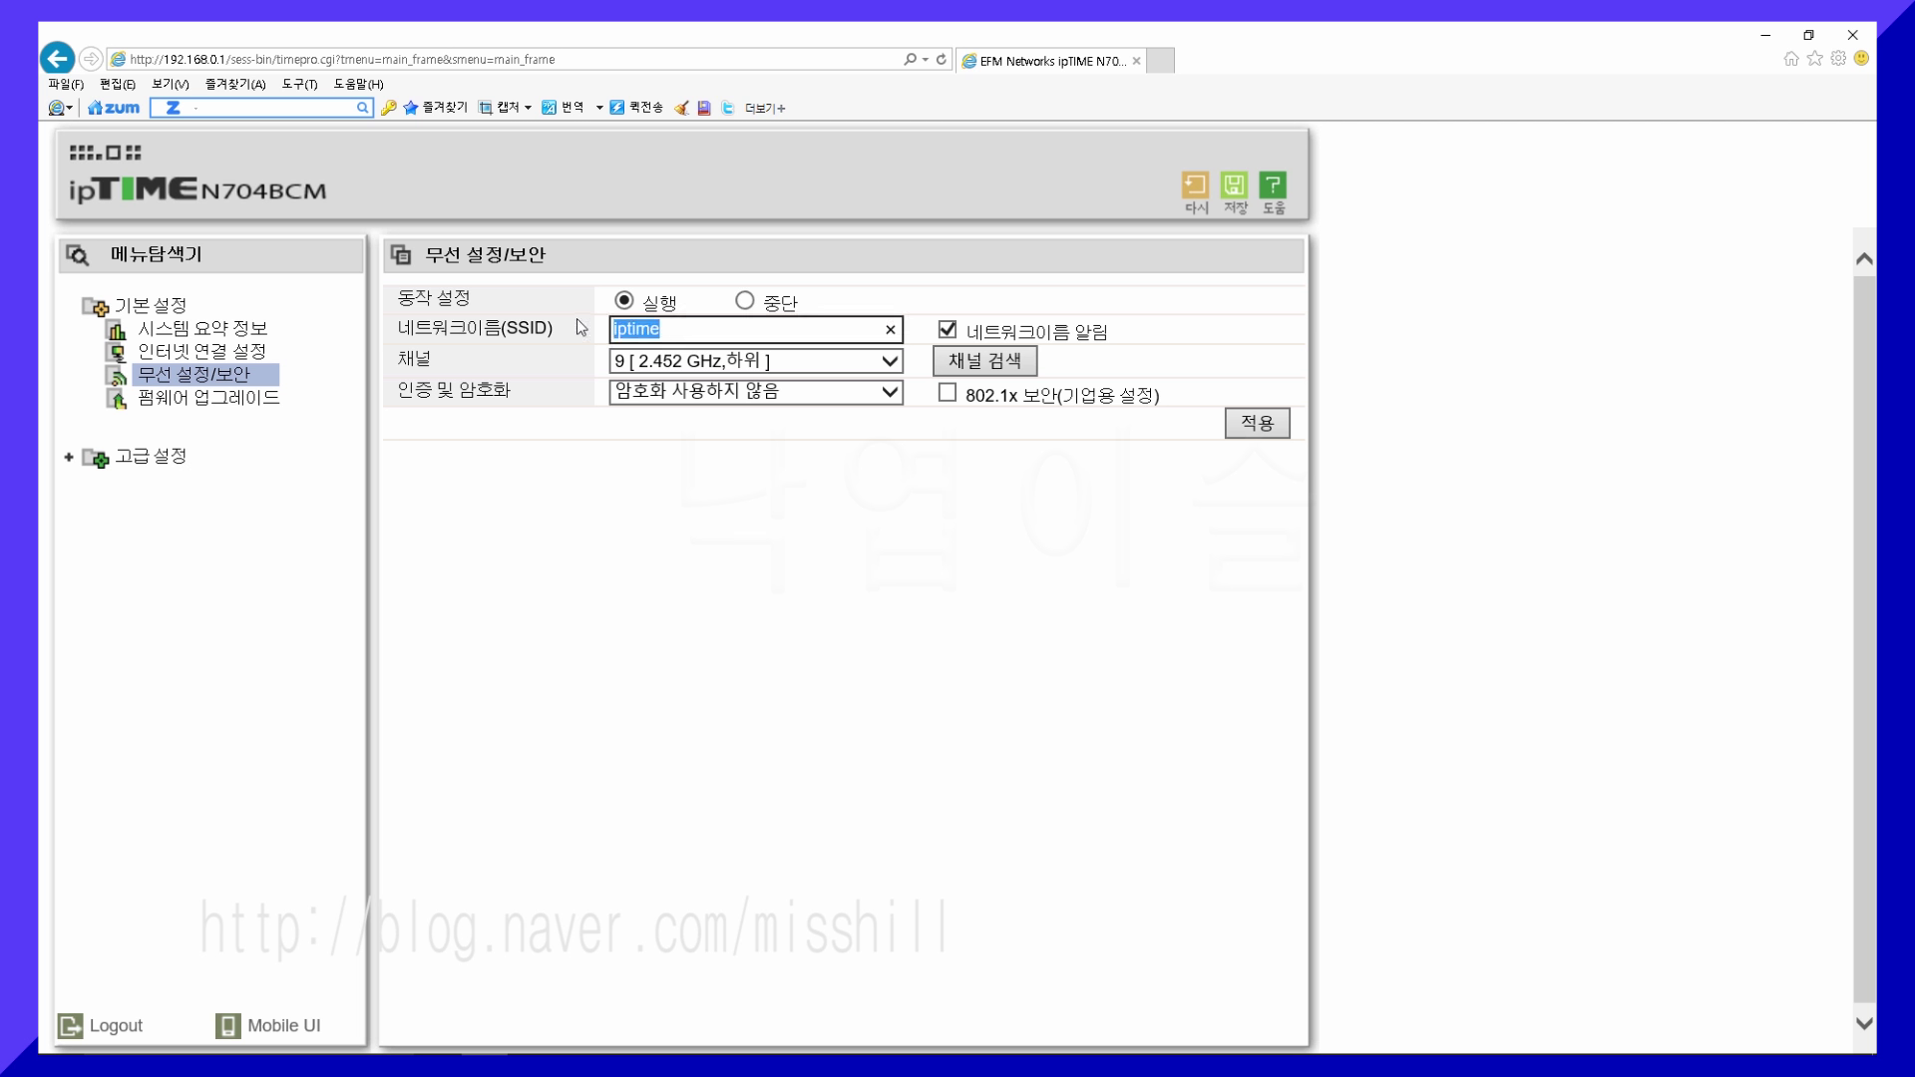
text(a3)
- Run a channel scan and select recommended channel 9 (2.452 GHz)
click(1017, 367)
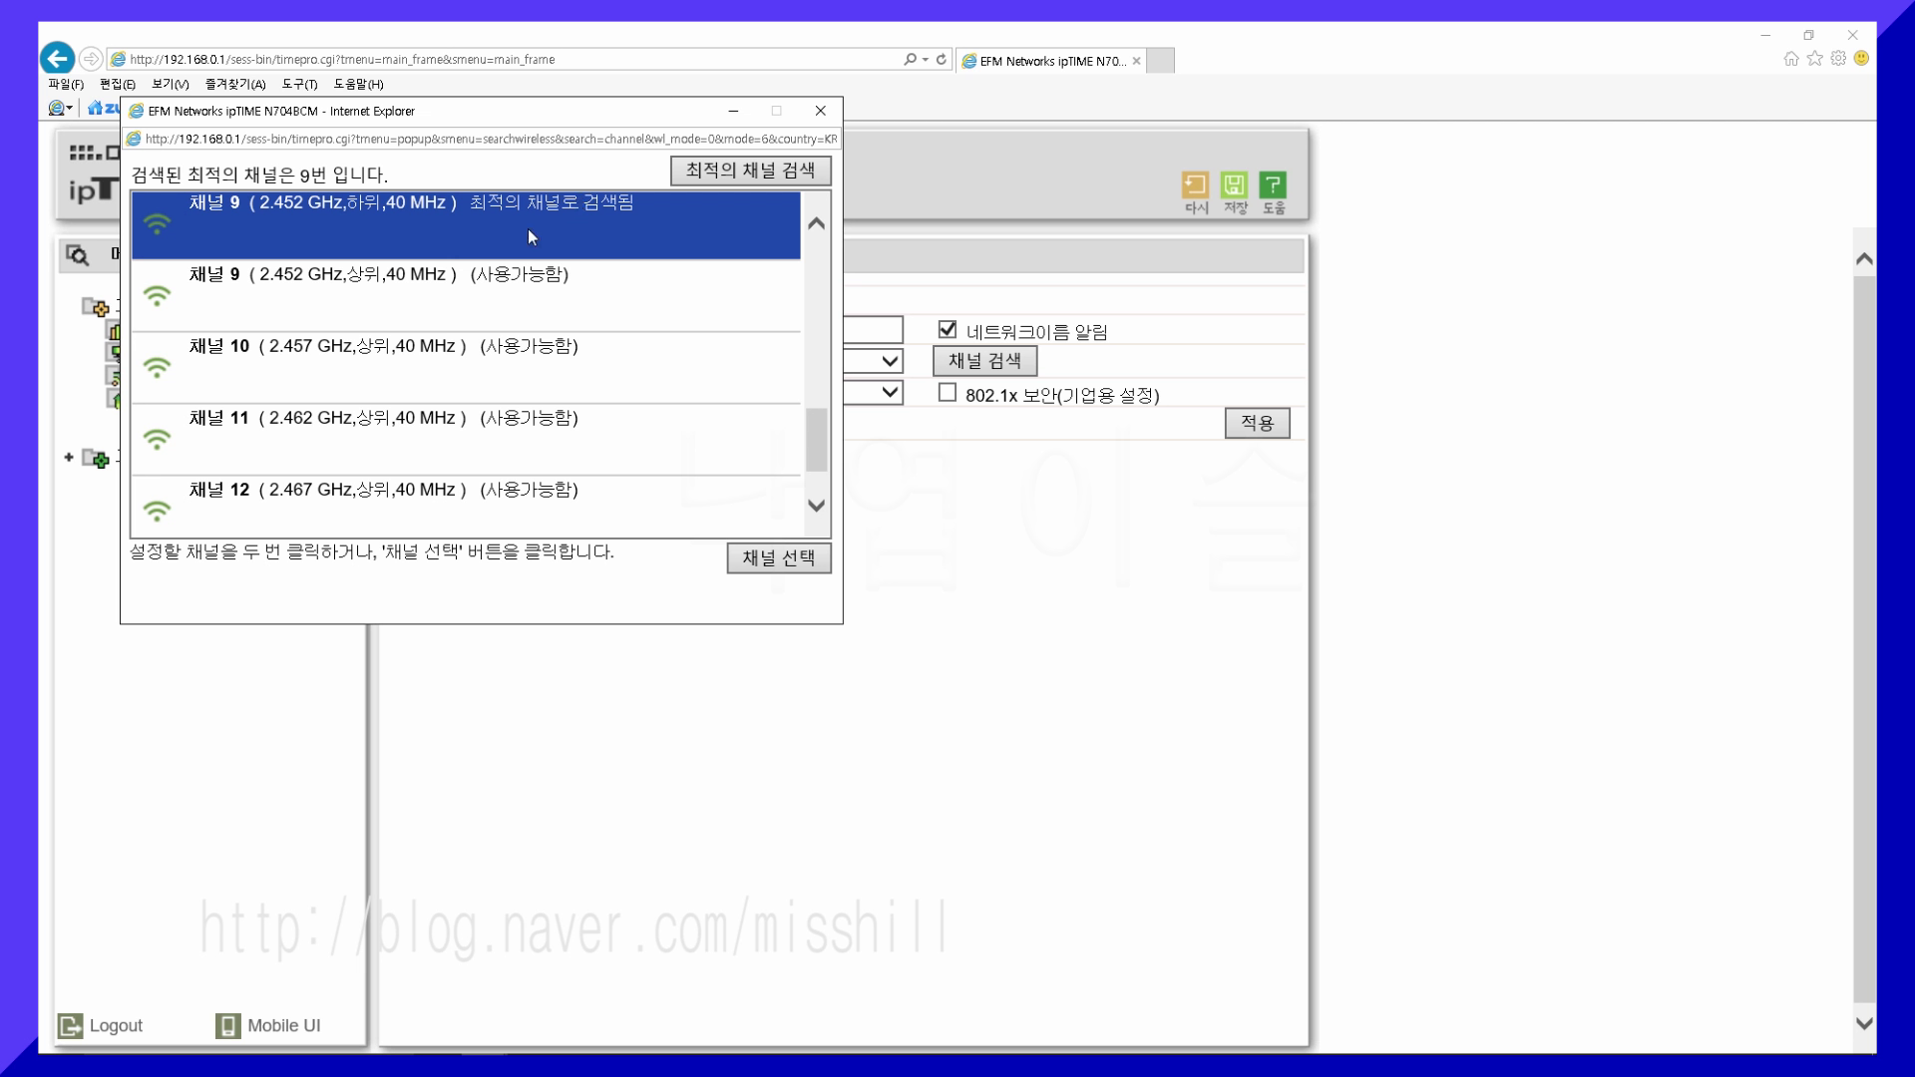
click(798, 562)
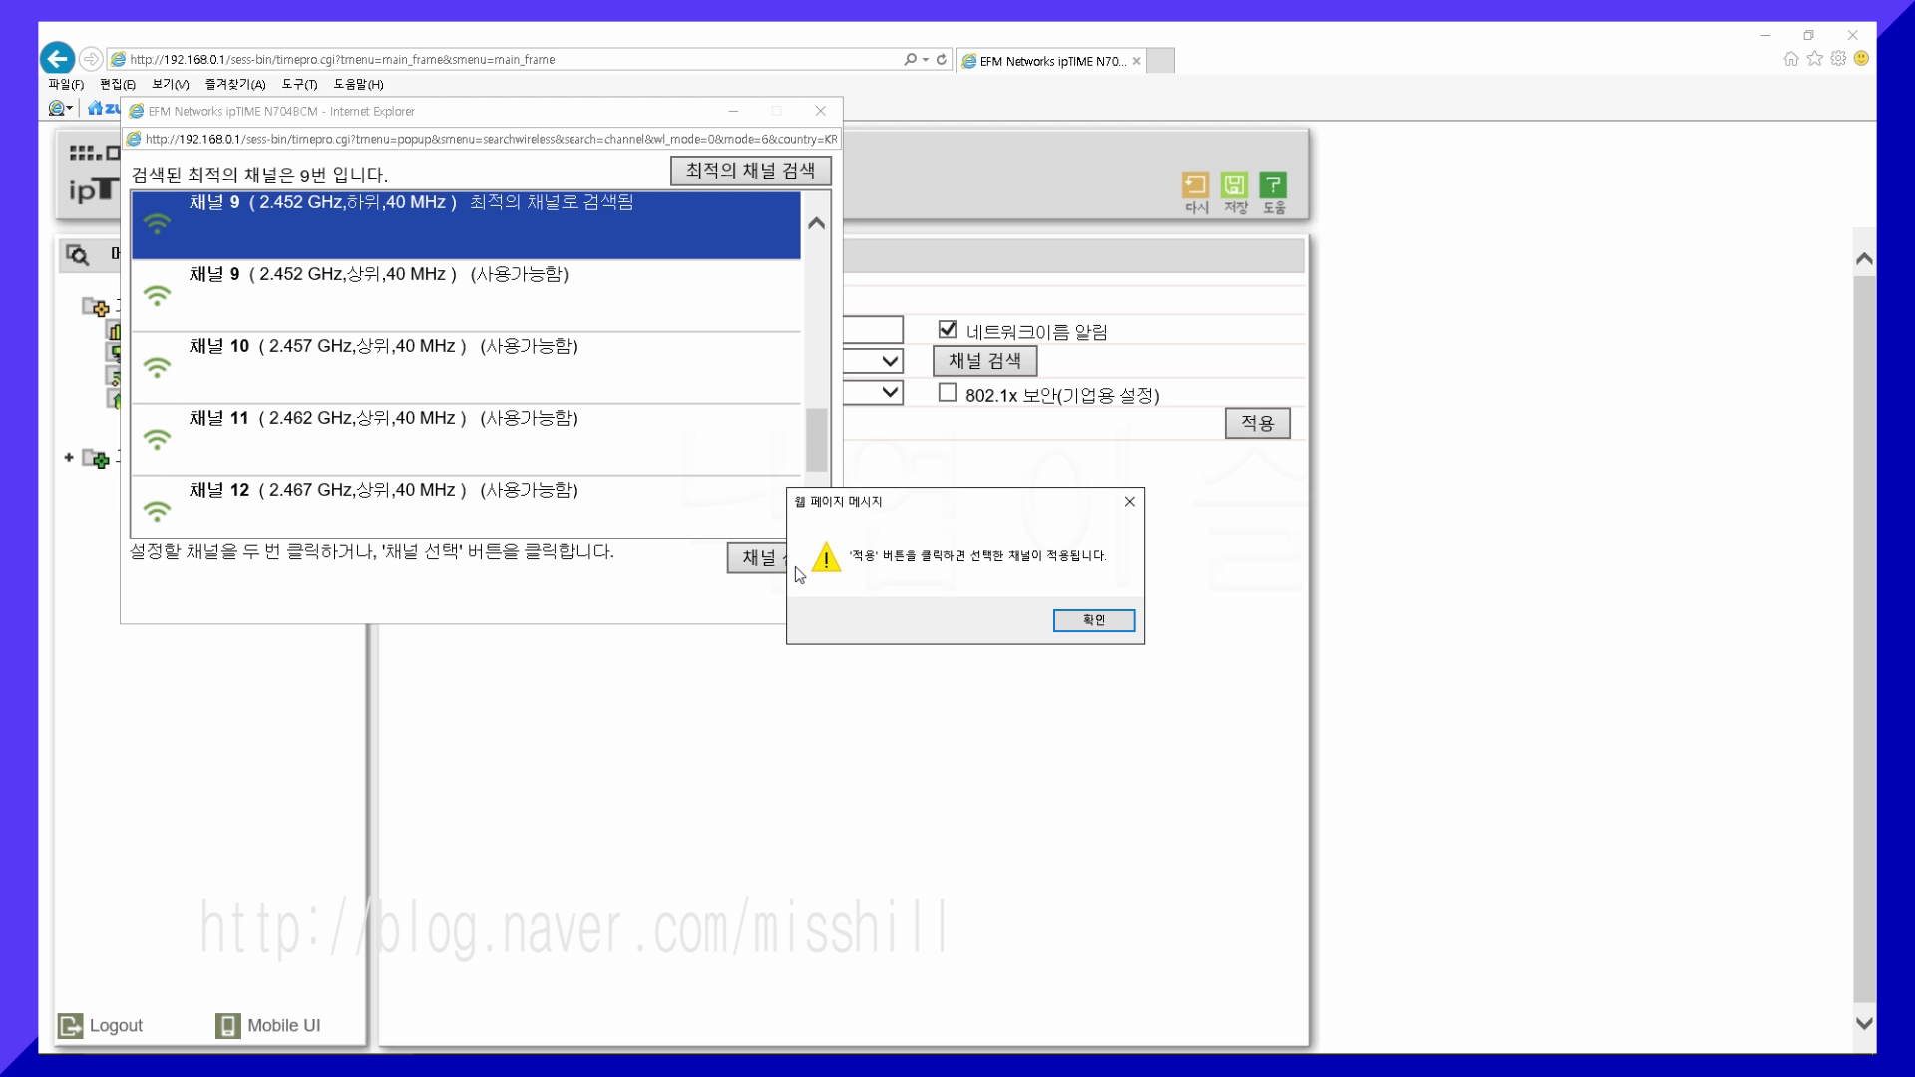
click(1095, 621)
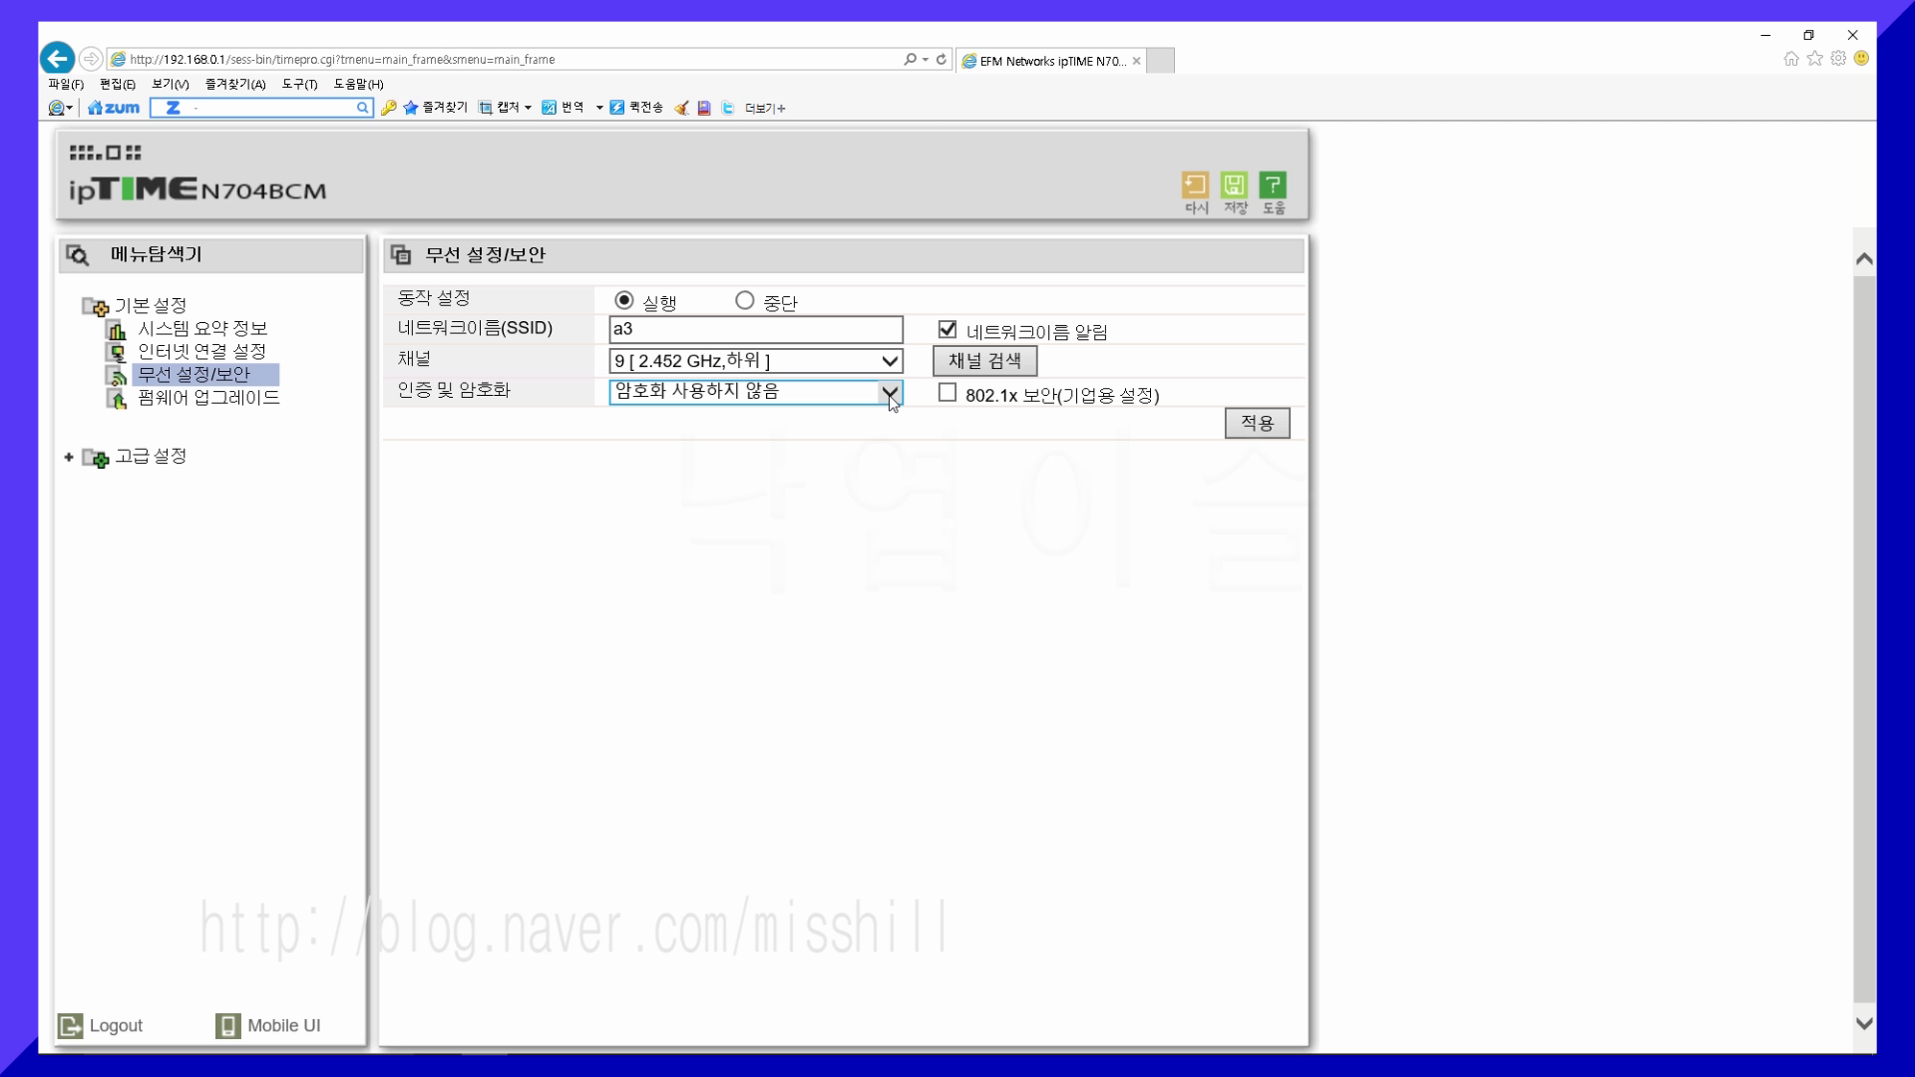
- Choose WPA2PSK + AES, enter the network password, and apply the wireless security settings
click(889, 395)
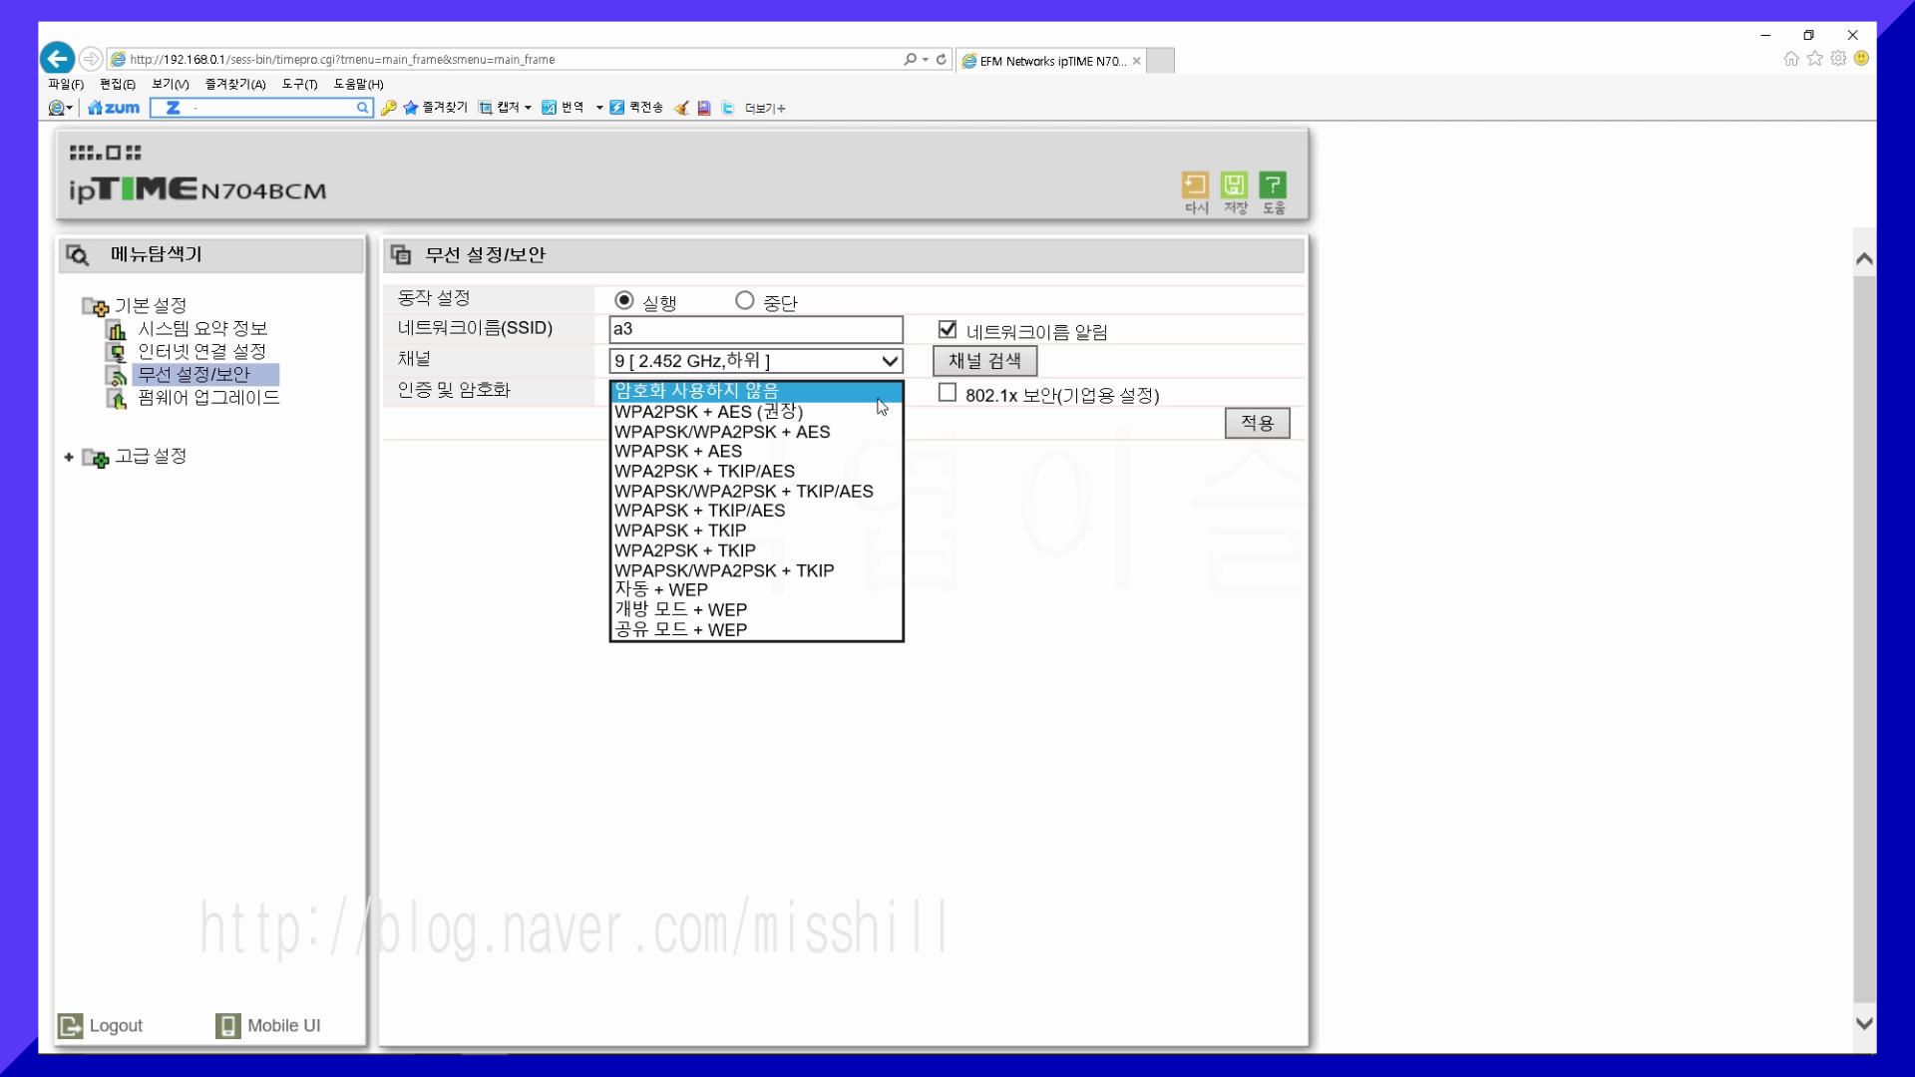
click(811, 414)
text(1234)
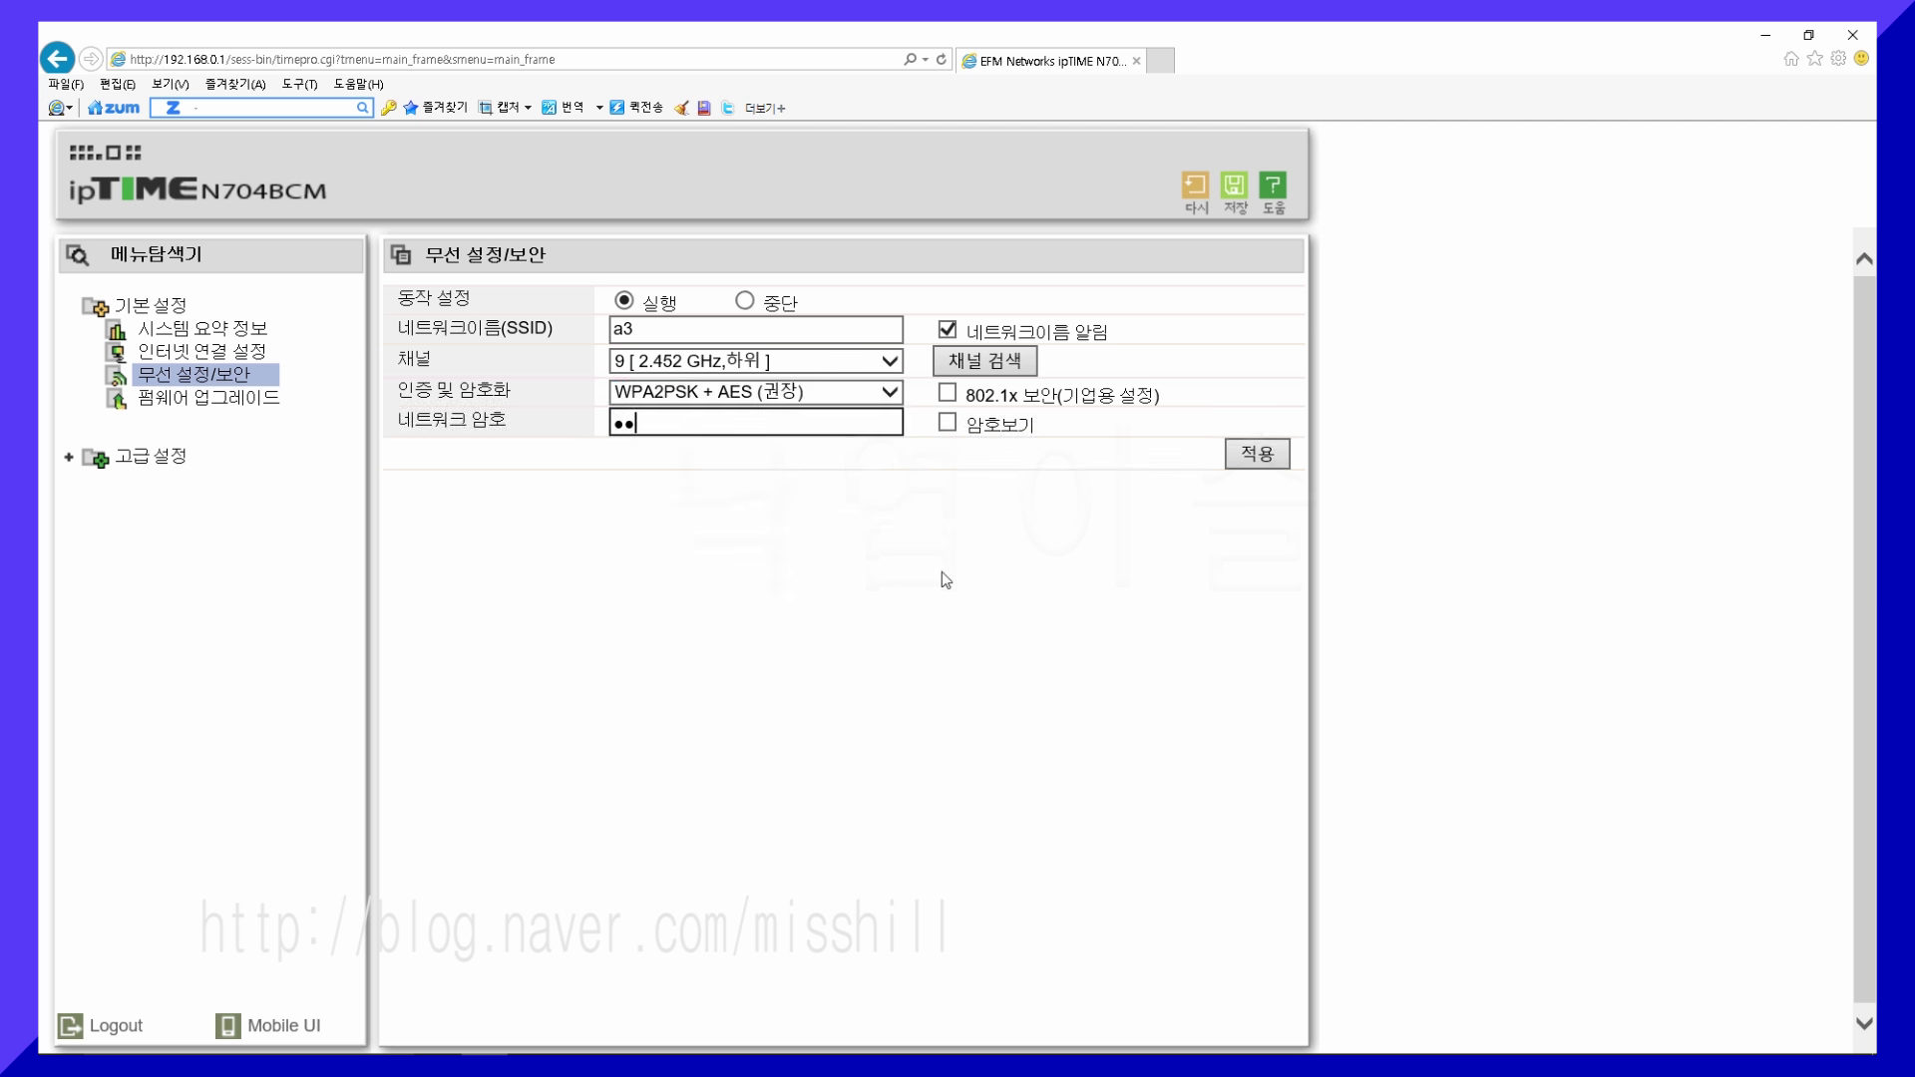
text(5678)
click(1259, 456)
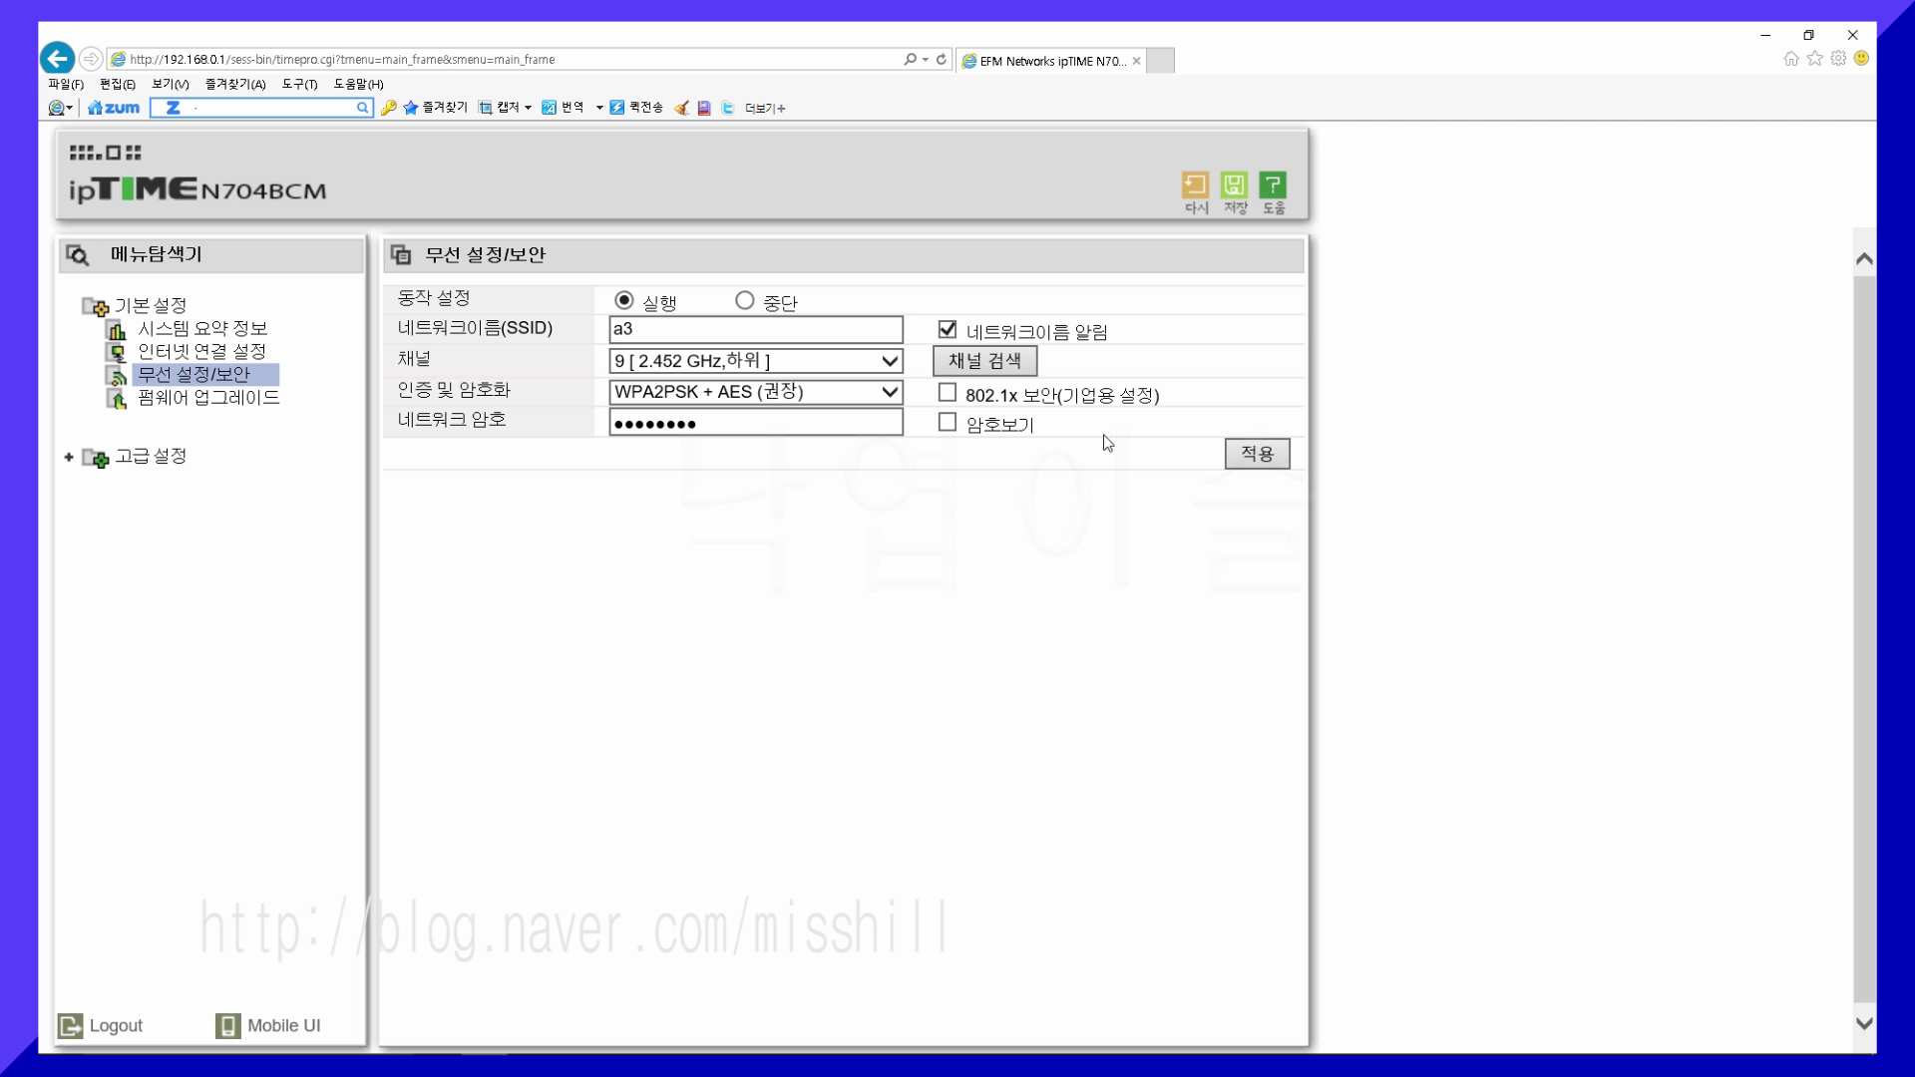
- Save the a3, channel 9, WPA2PSK + AES wireless settings to the router and confirm
click(1237, 192)
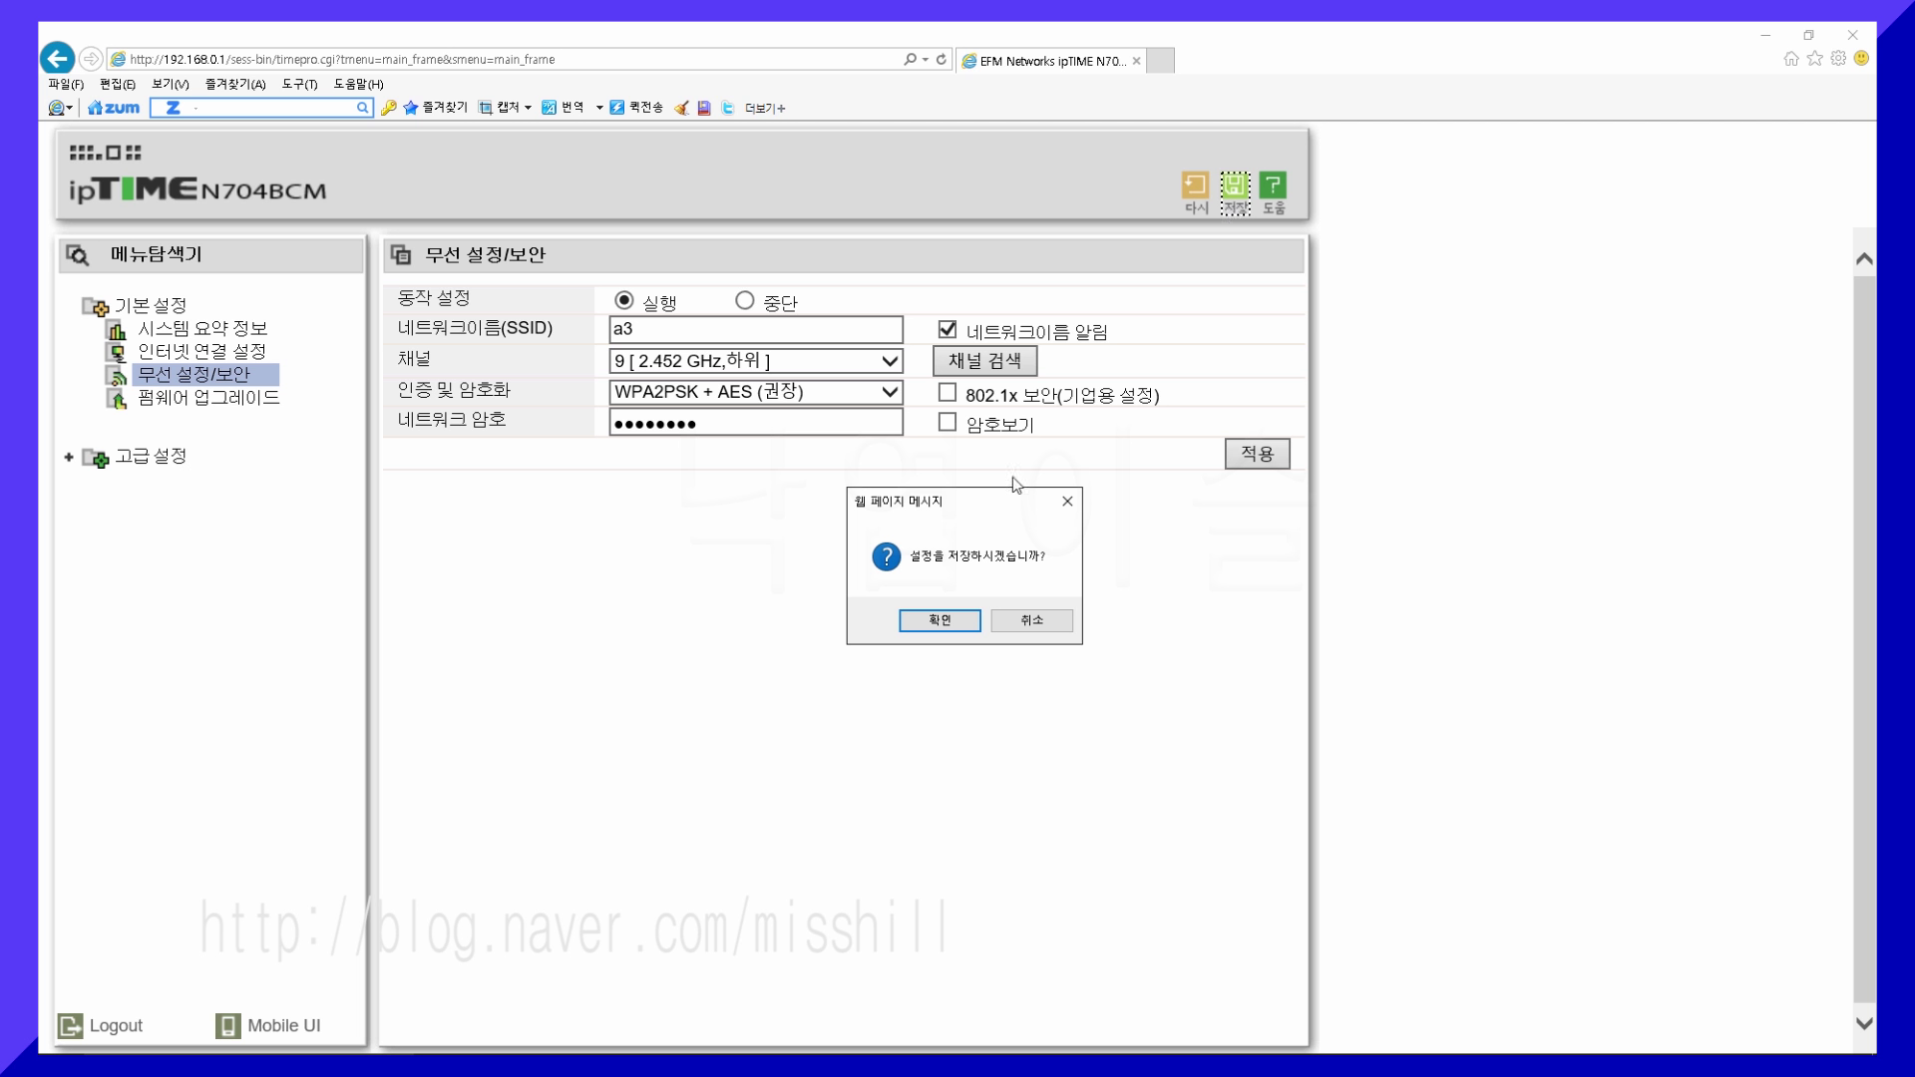
click(940, 622)
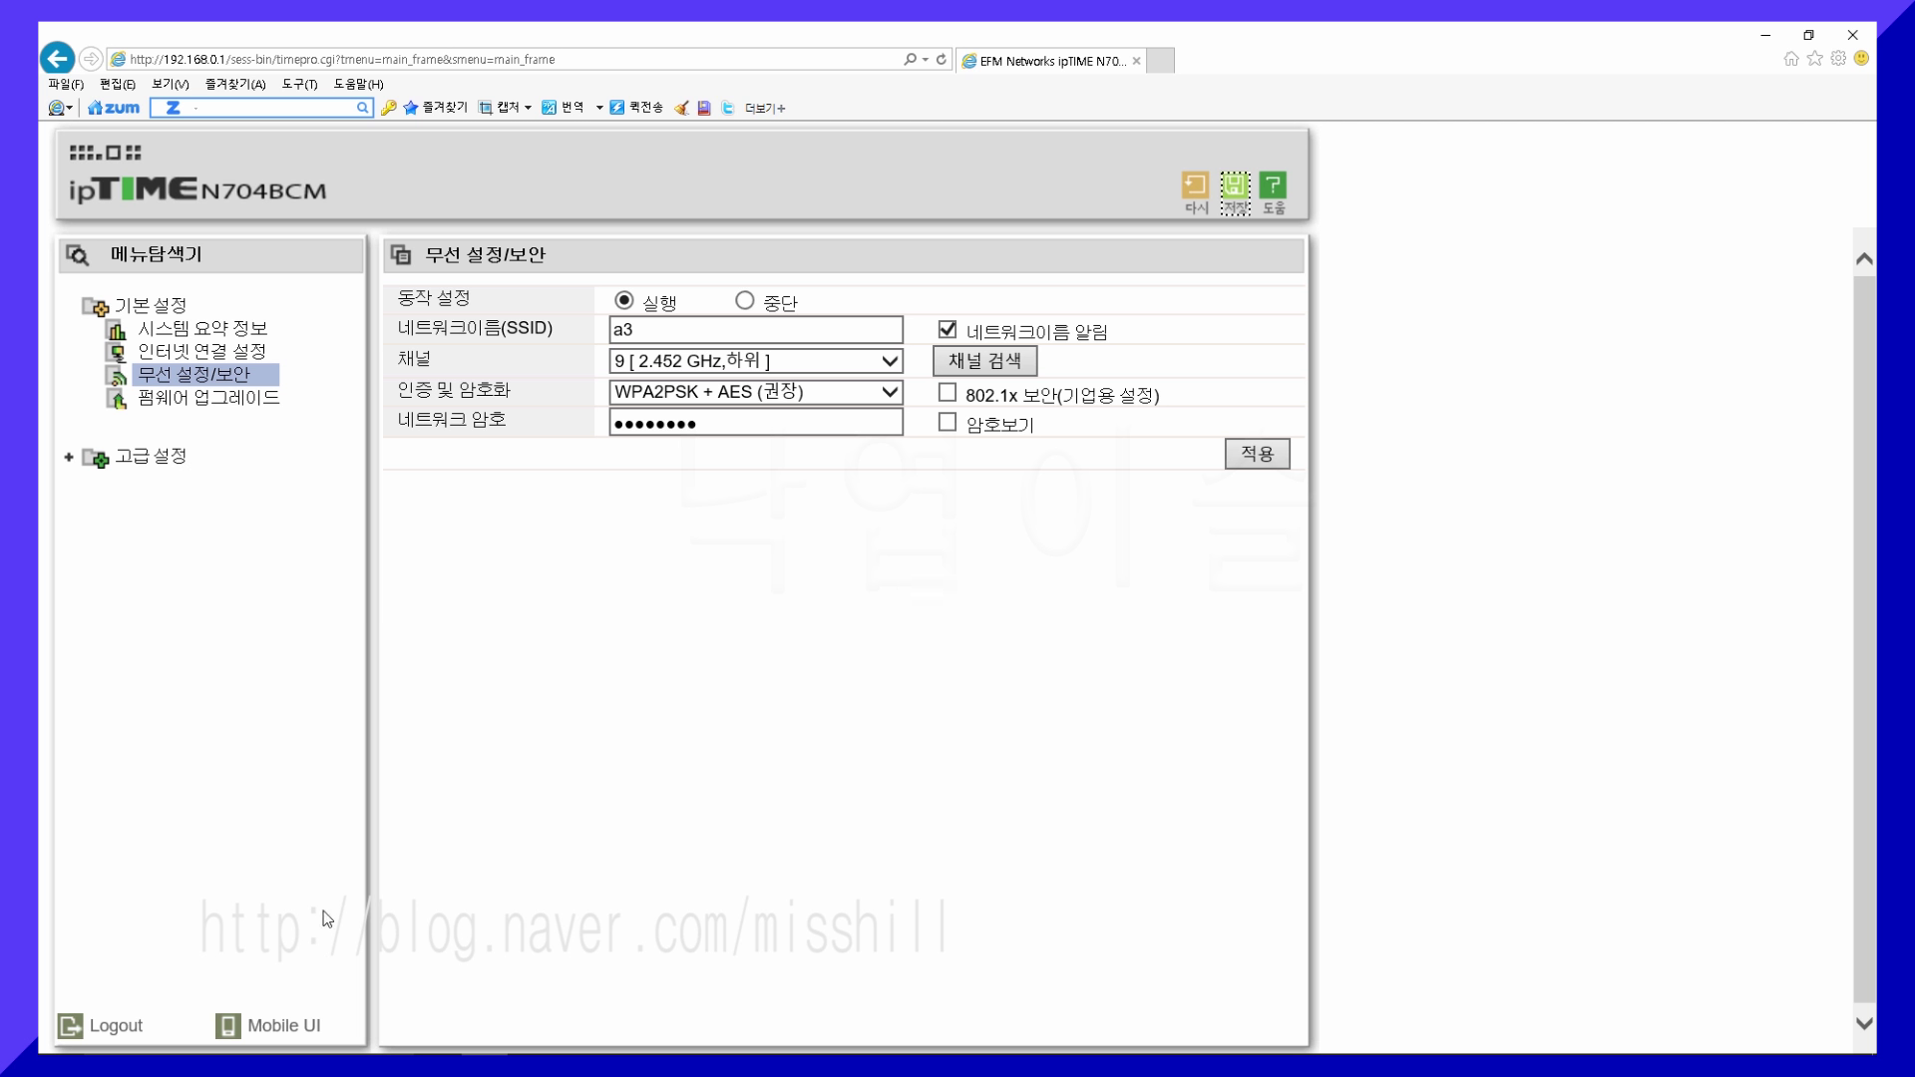
- Log out of the router admin page and close Internet Explorer
click(107, 1038)
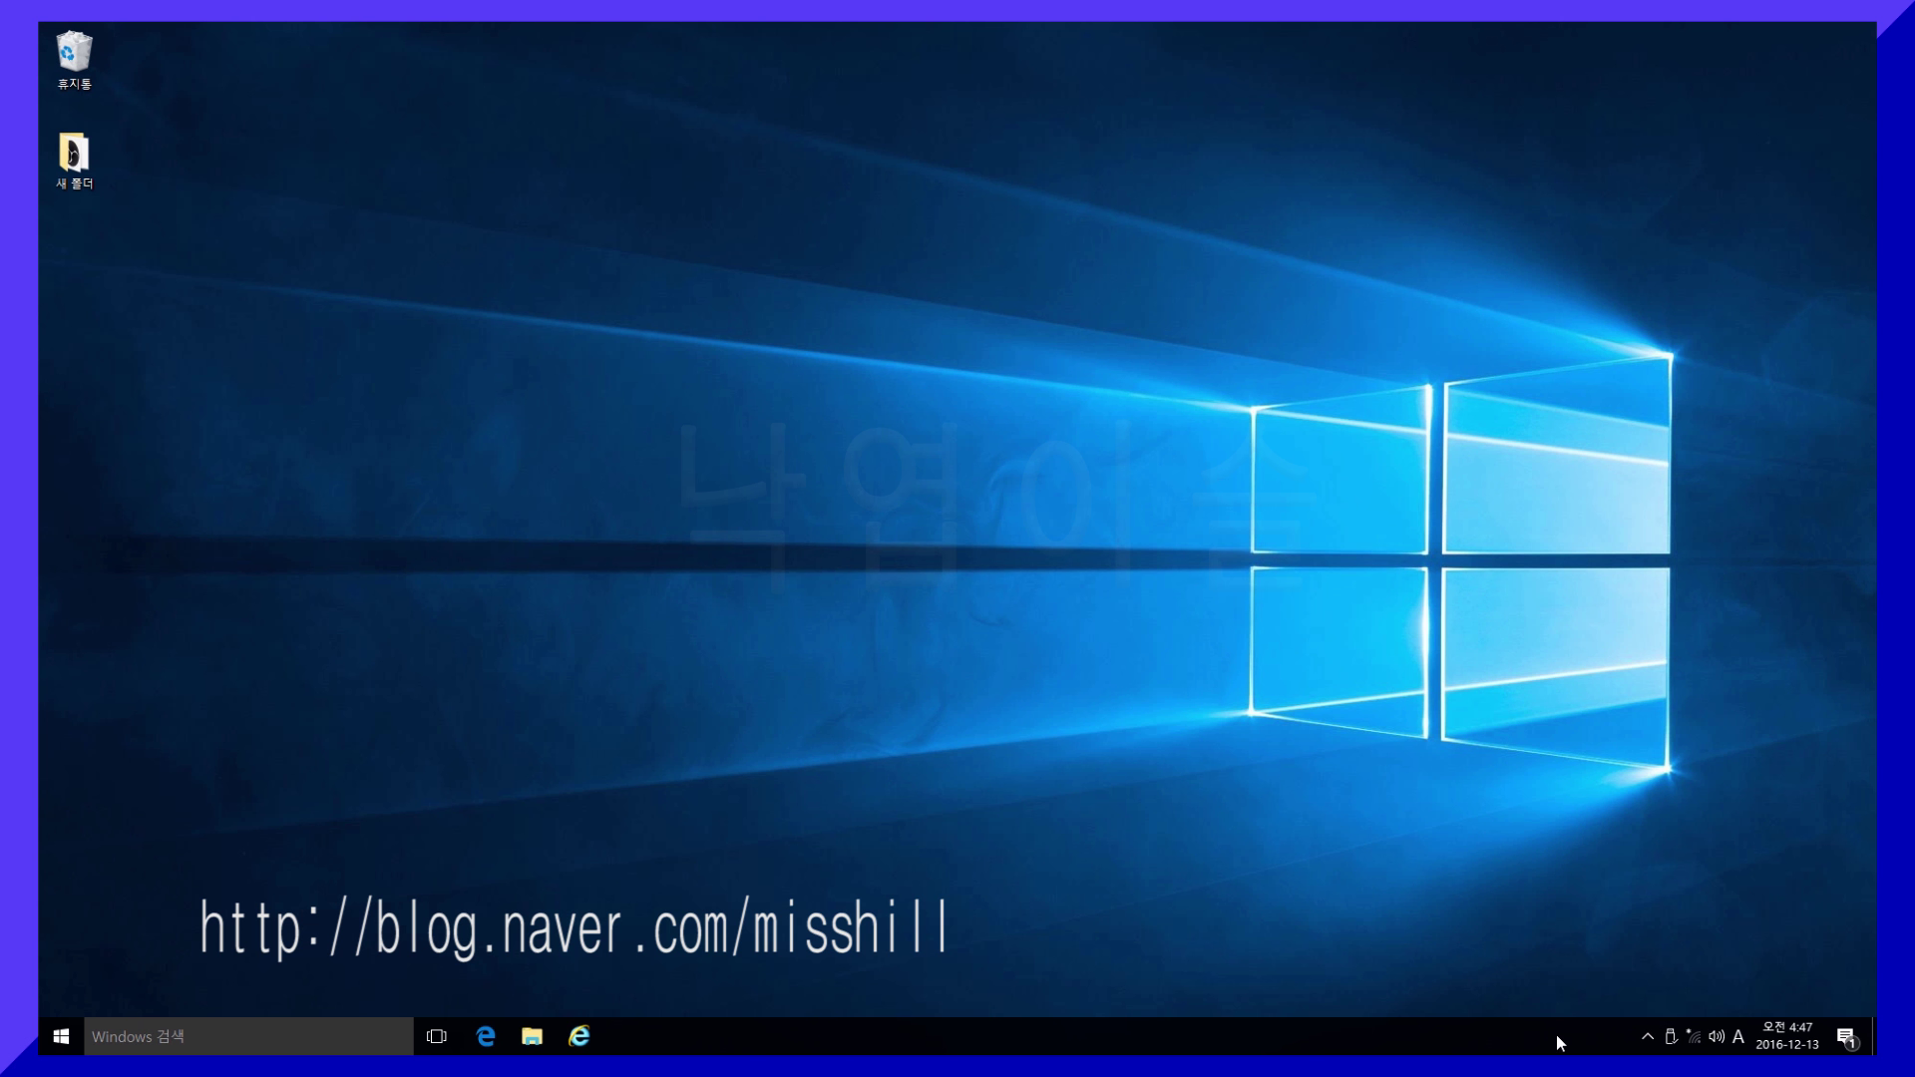
- Choose the secured a3 network from the Wi-Fi list and start connecting
mouse_move(1692, 1032)
click(1693, 1037)
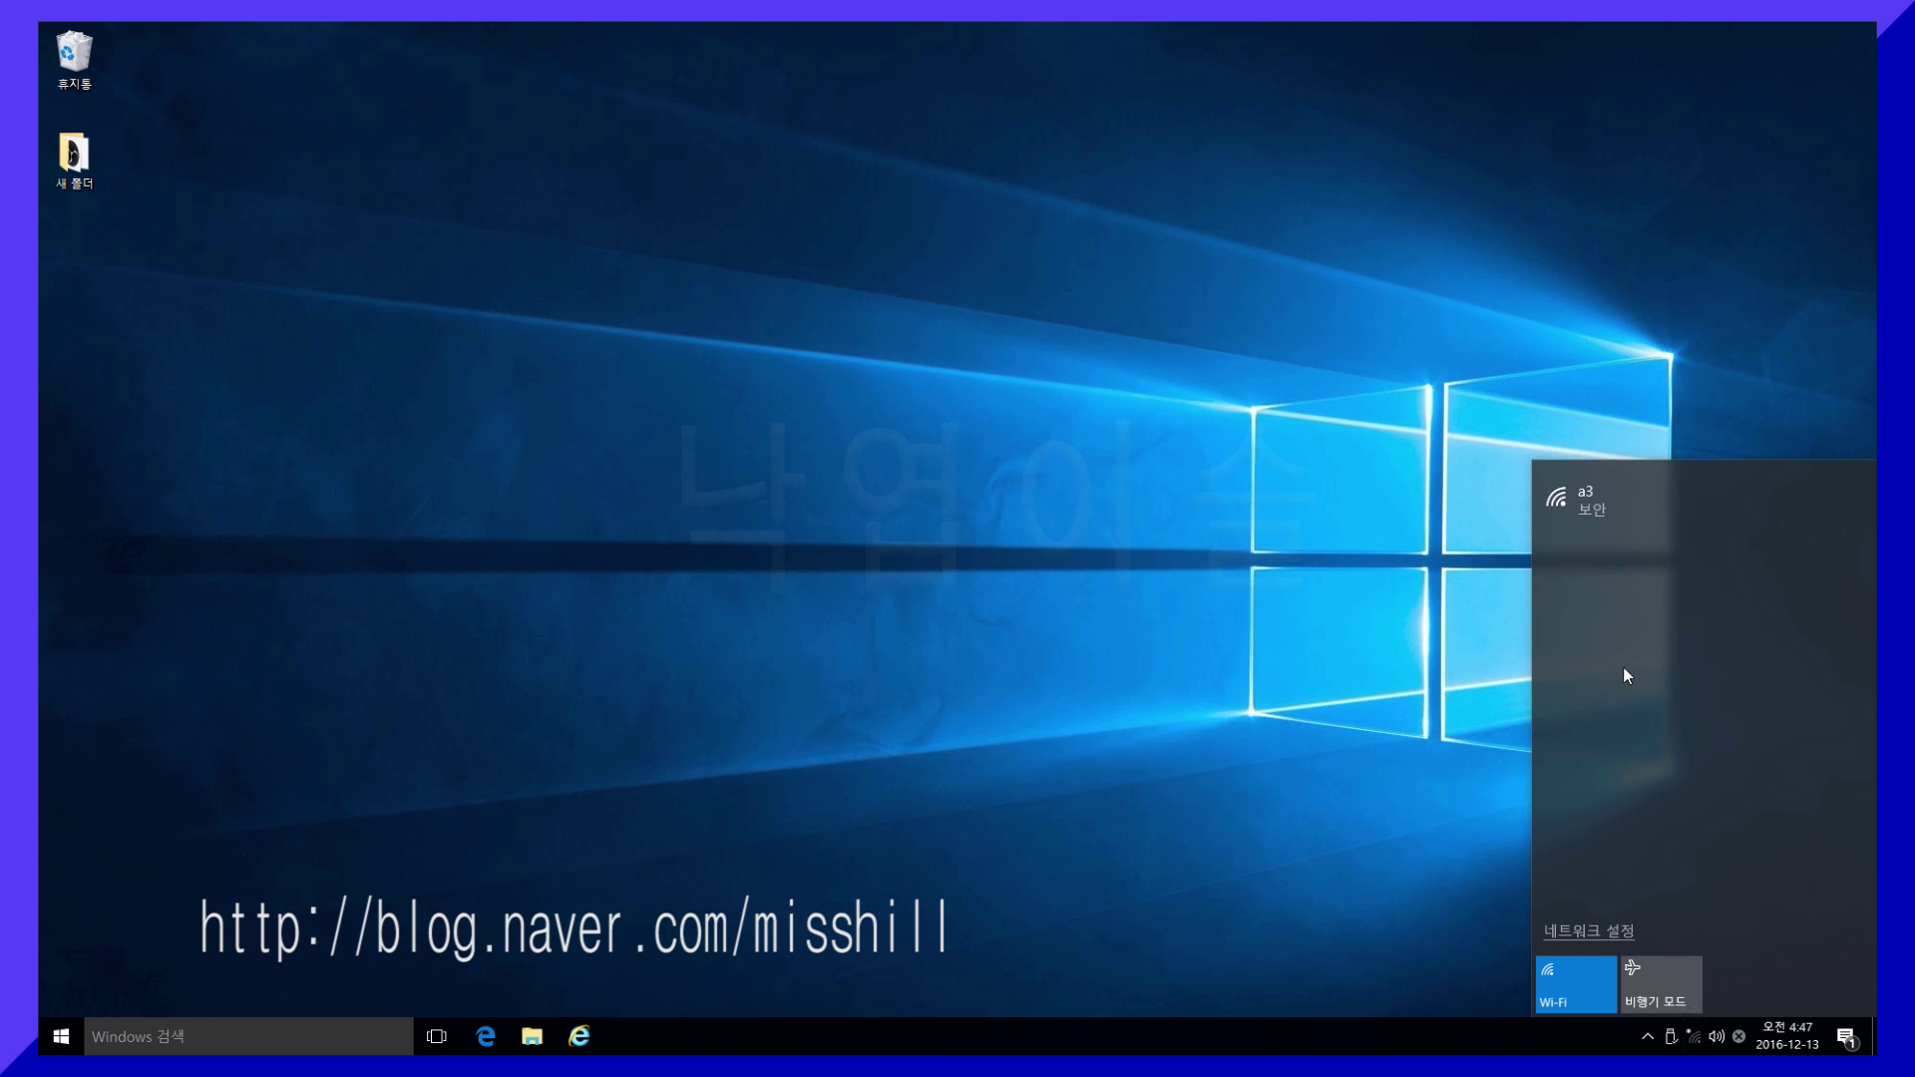
click(1586, 507)
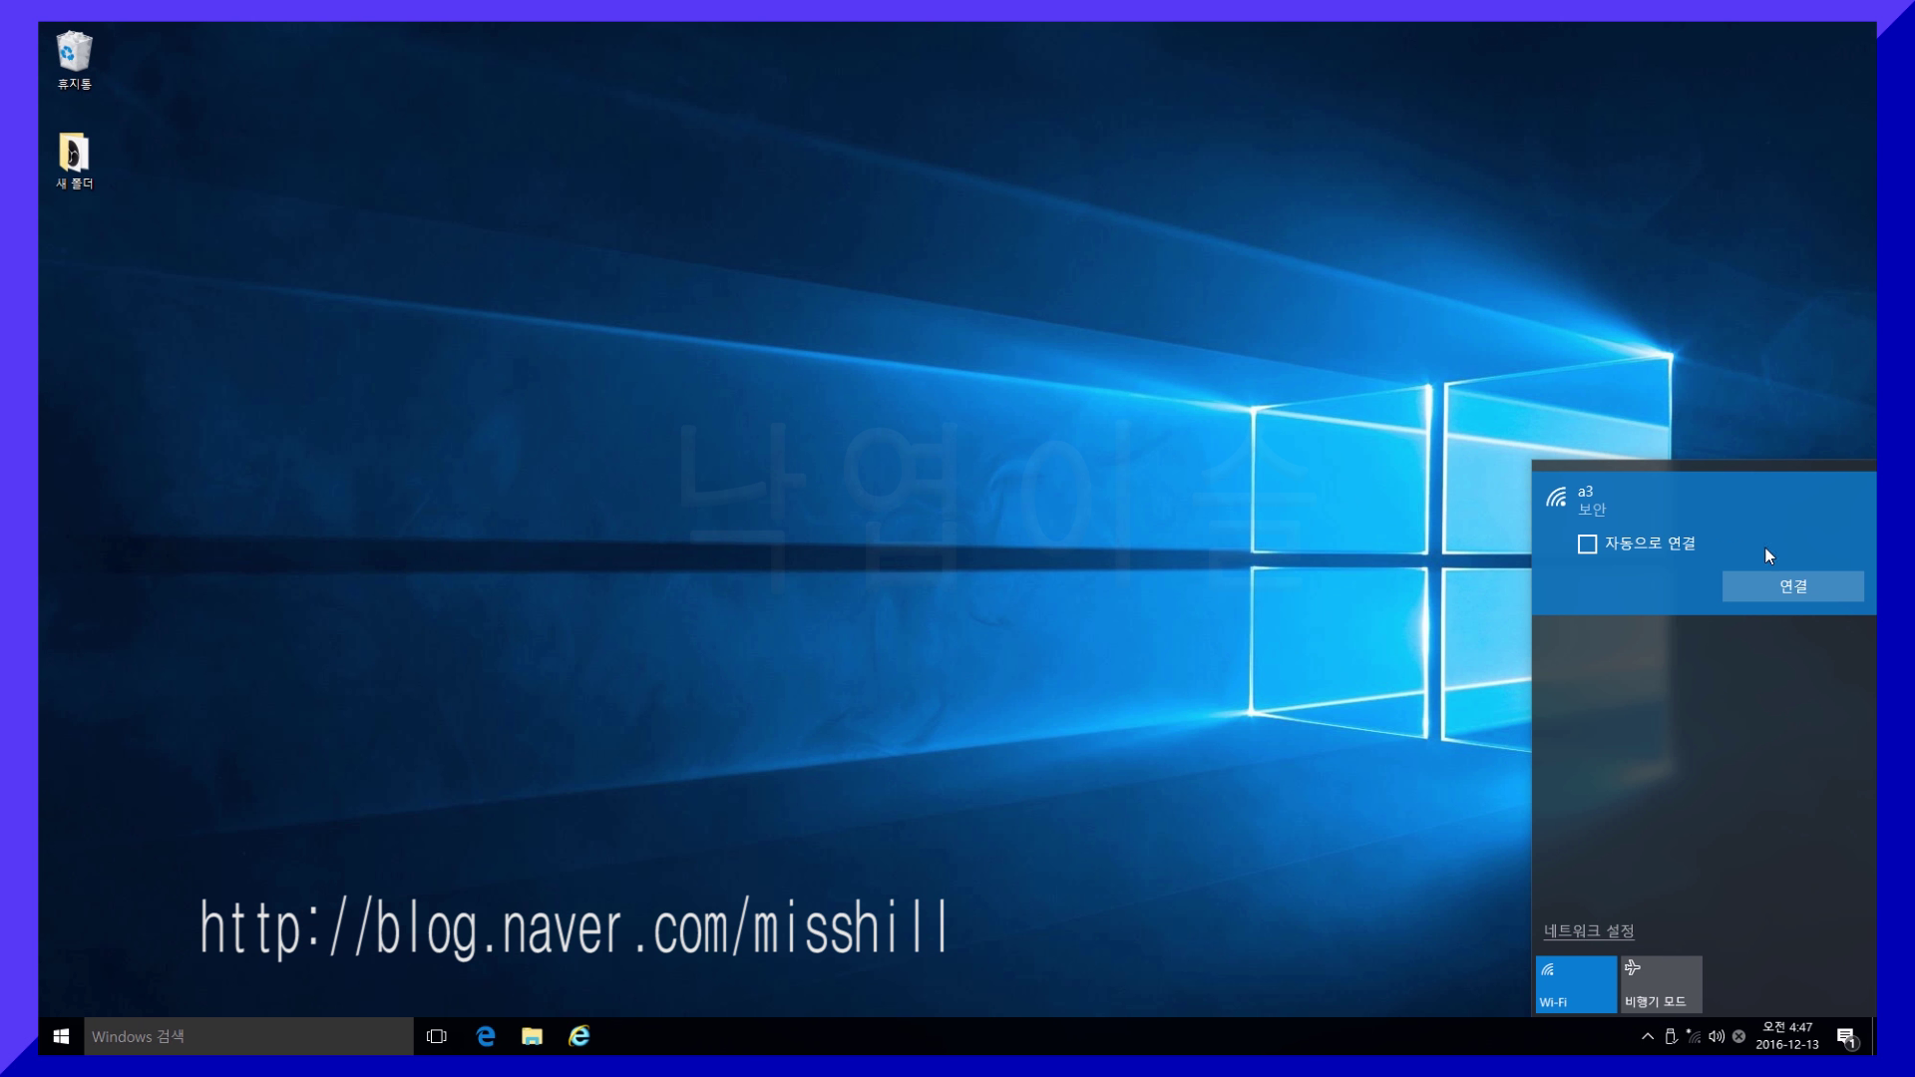
click(1831, 593)
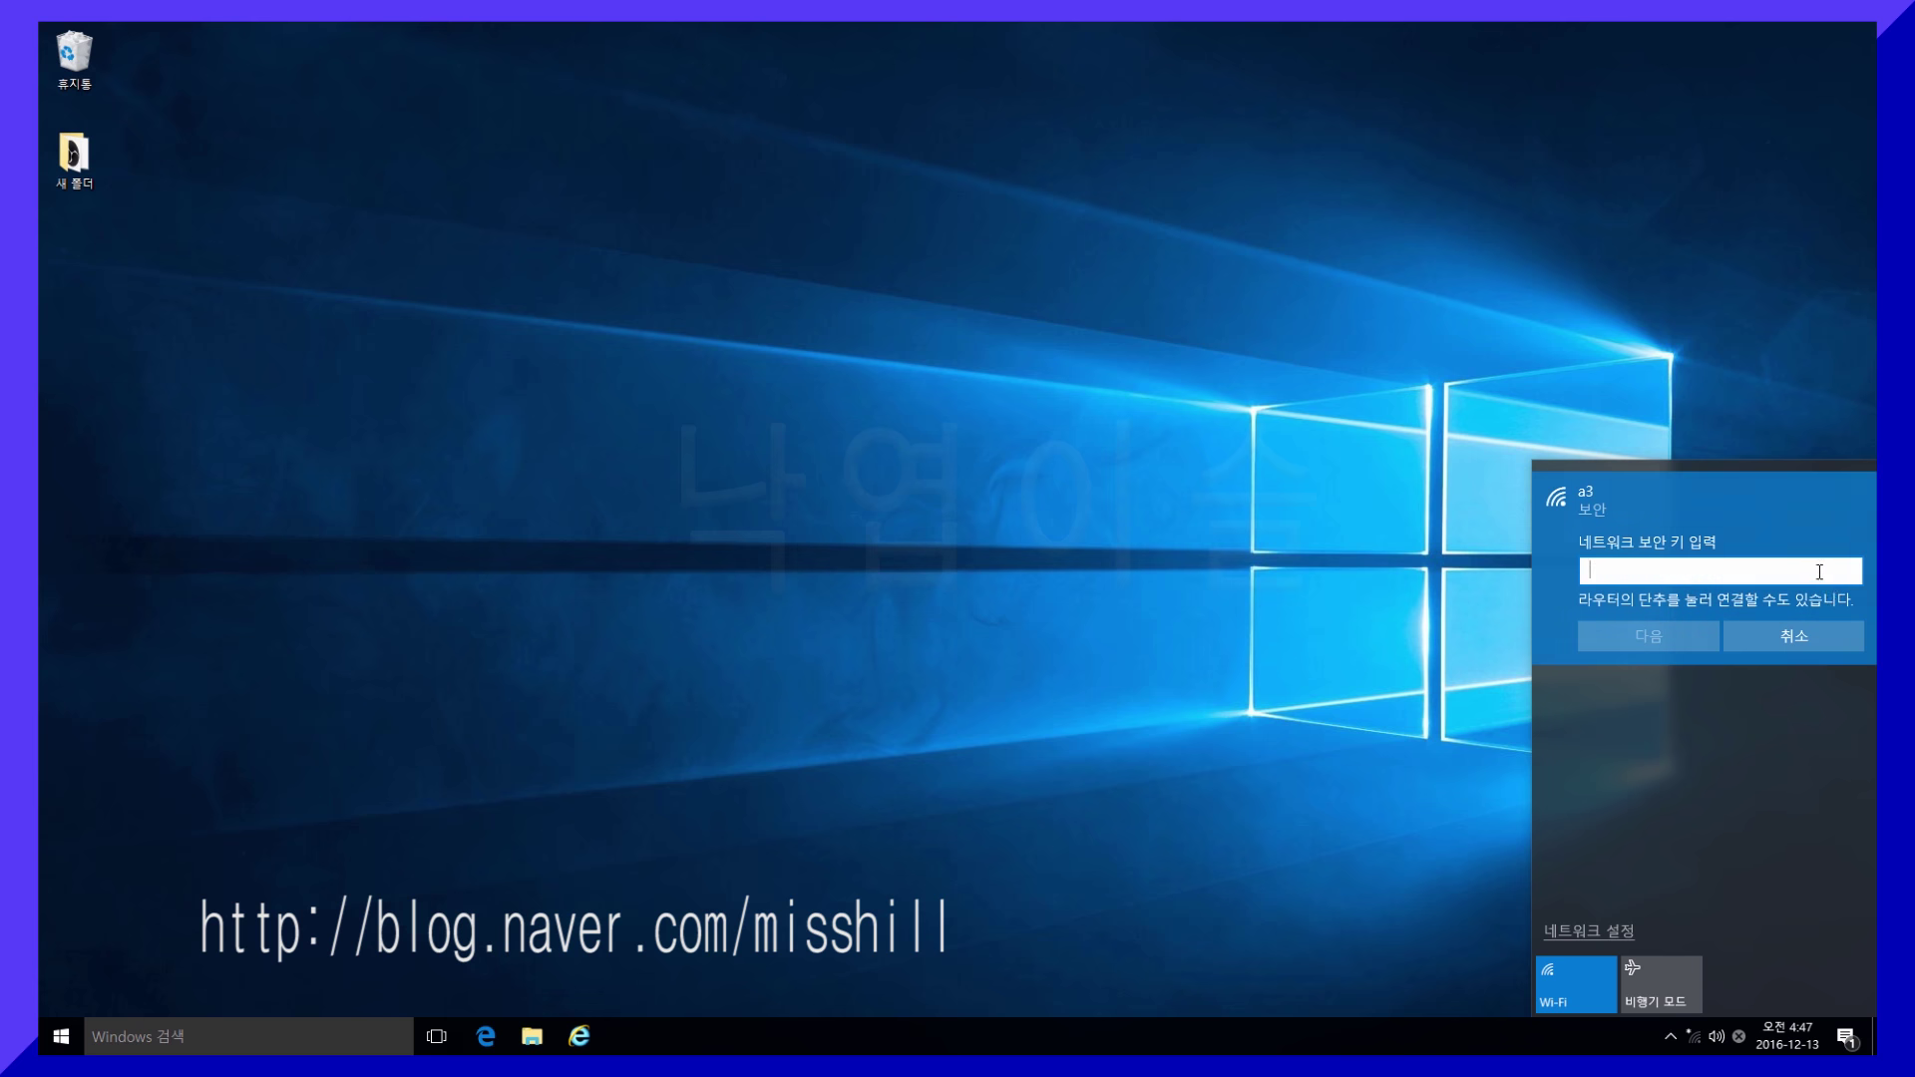
- Enter the a3 network's security key to connect, then dismiss the network list
text(●●●●●●●●)
click(1667, 634)
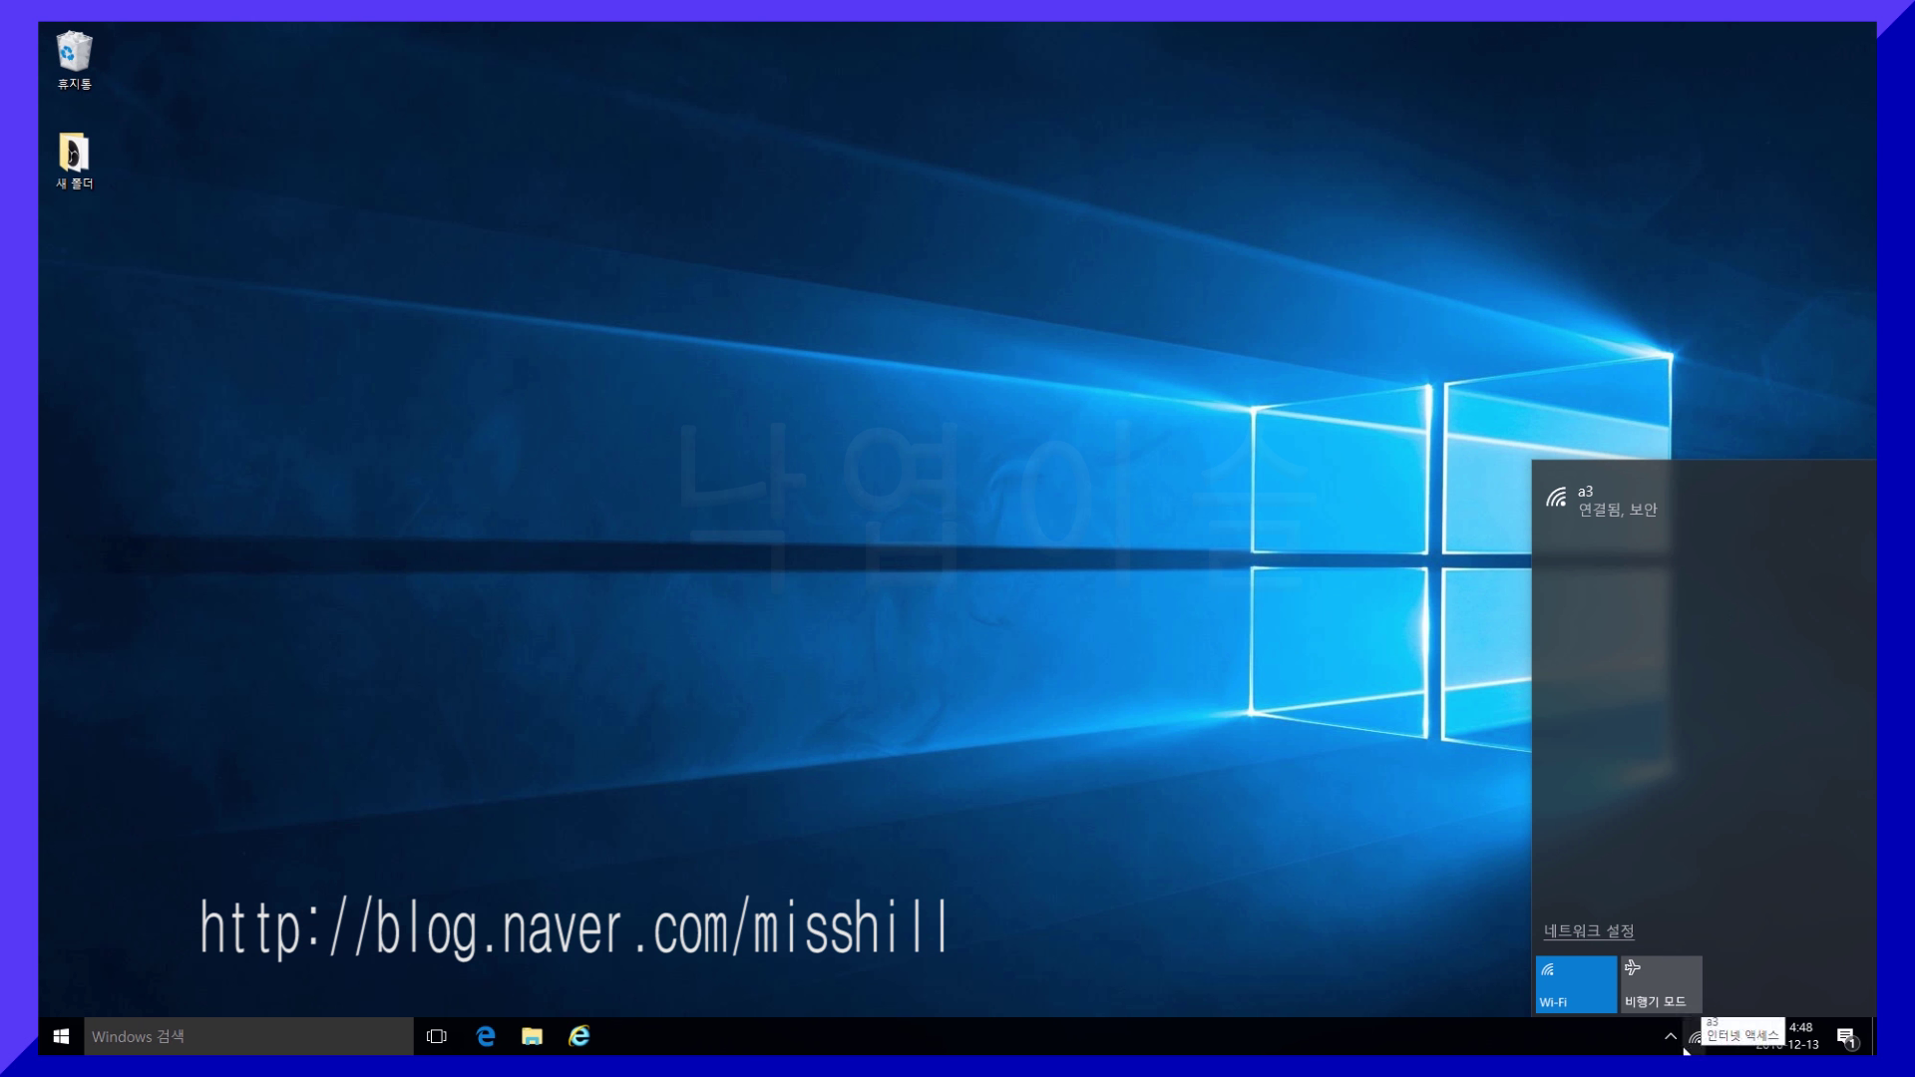
click(1308, 843)
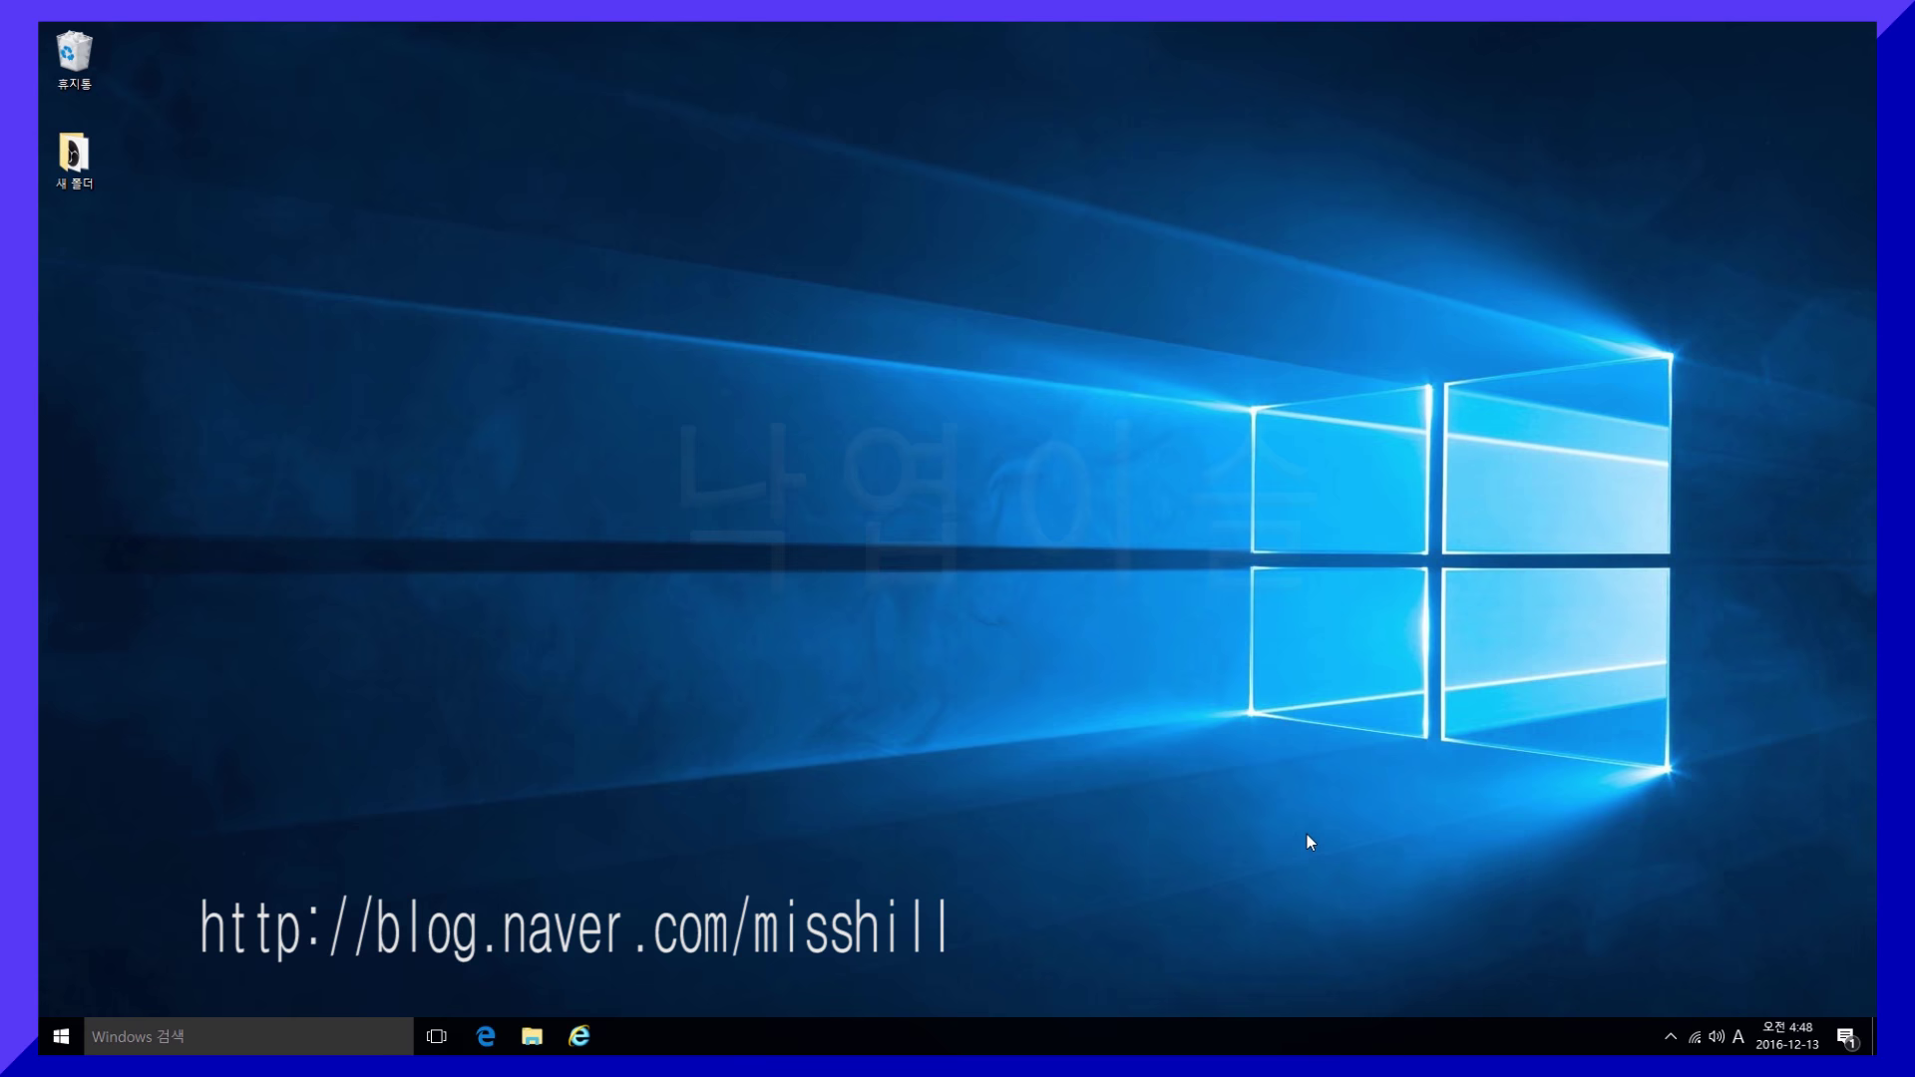